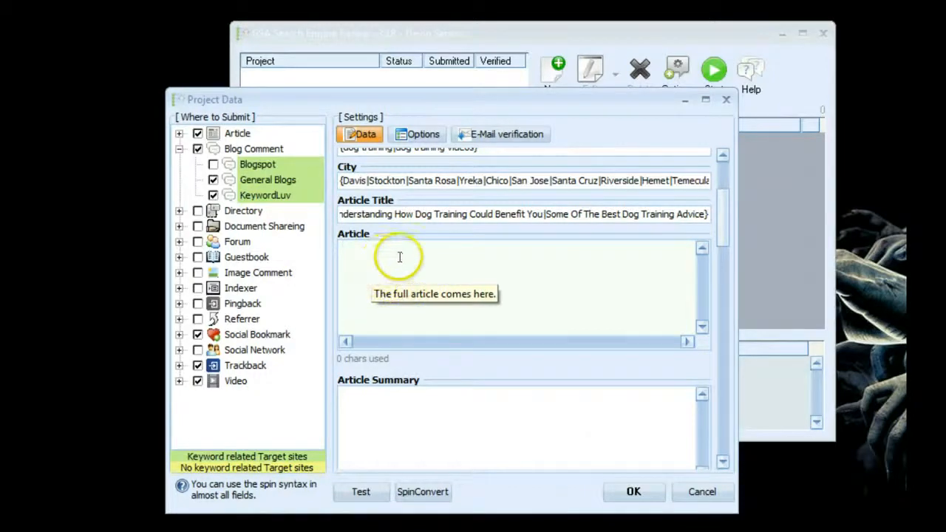
{"action": "left_click", "coordinate": [179, 133]}
{"action": "left_click", "coordinate": [179, 134]}
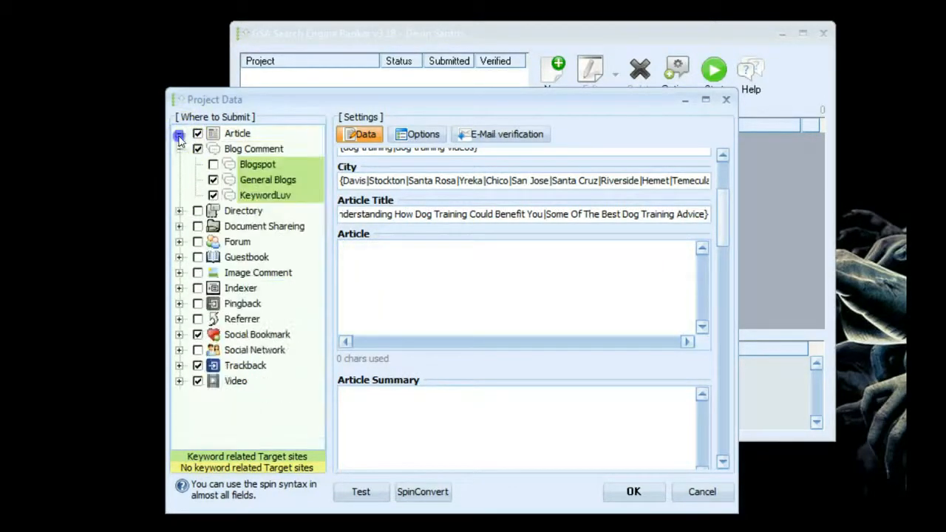
- Copy the spun article body from Kontent Machine and paste it into the project's Article field
{"action": "left_click", "coordinate": [405, 262]}
{"action": "key", "text": "alt+Tab"}
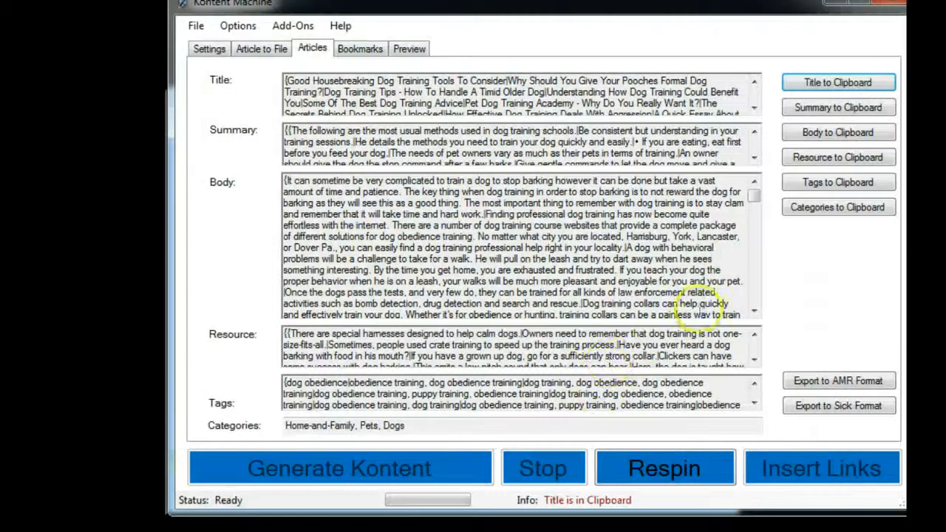
{"action": "left_click", "coordinate": [817, 133]}
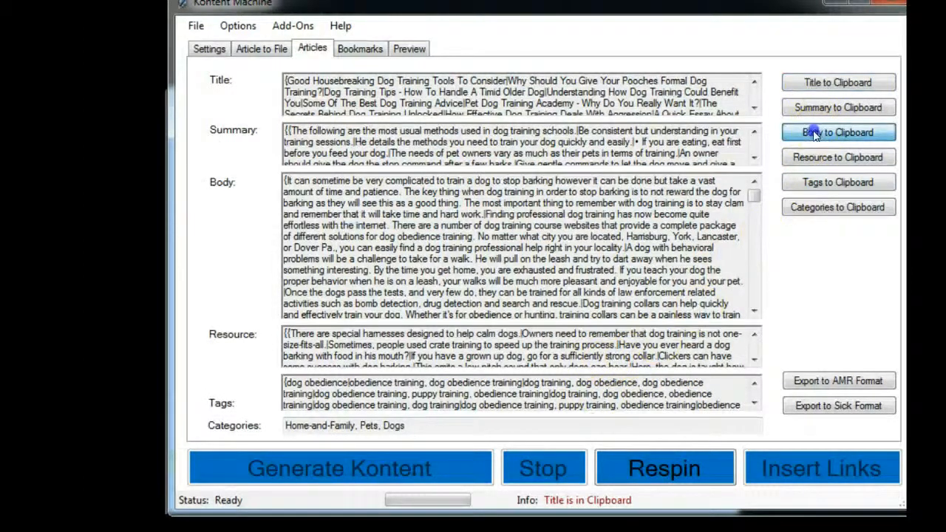
{"action": "left_click", "coordinate": [835, 2]}
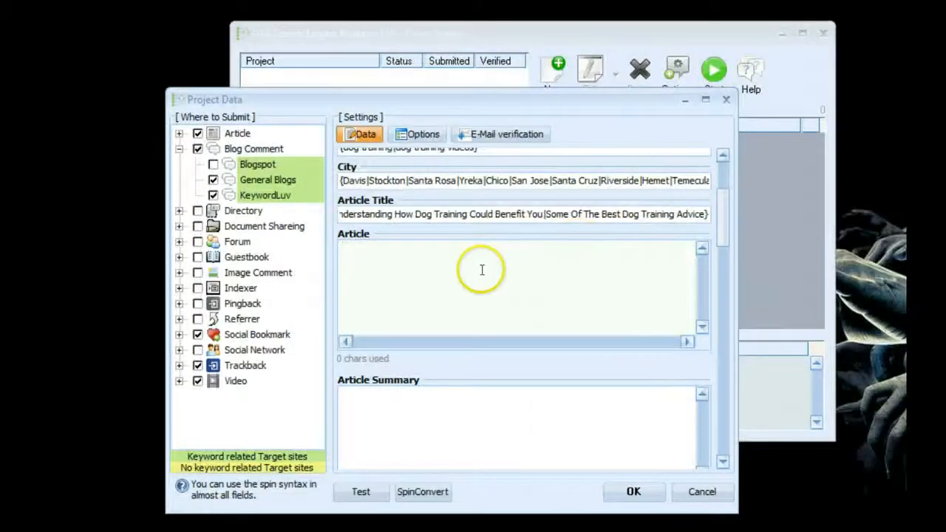
{"action": "right_click", "coordinate": [491, 265]}
{"action": "left_click", "coordinate": [529, 344]}
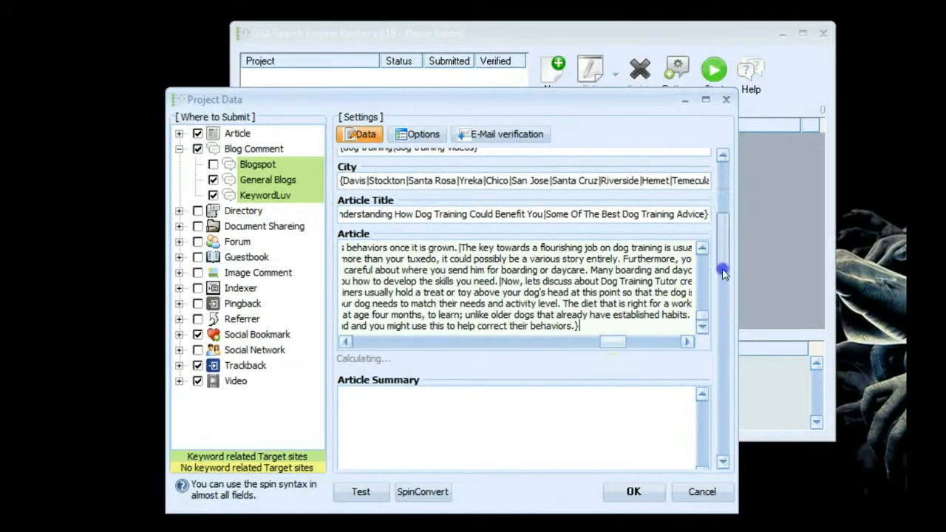
- Copy the spun summary from Kontent Machine and paste it into the project's Article Summary field
{"action": "left_click_drag", "start_coordinate": [723, 266], "coordinate": [719, 277]}
{"action": "left_click", "coordinate": [537, 211]}
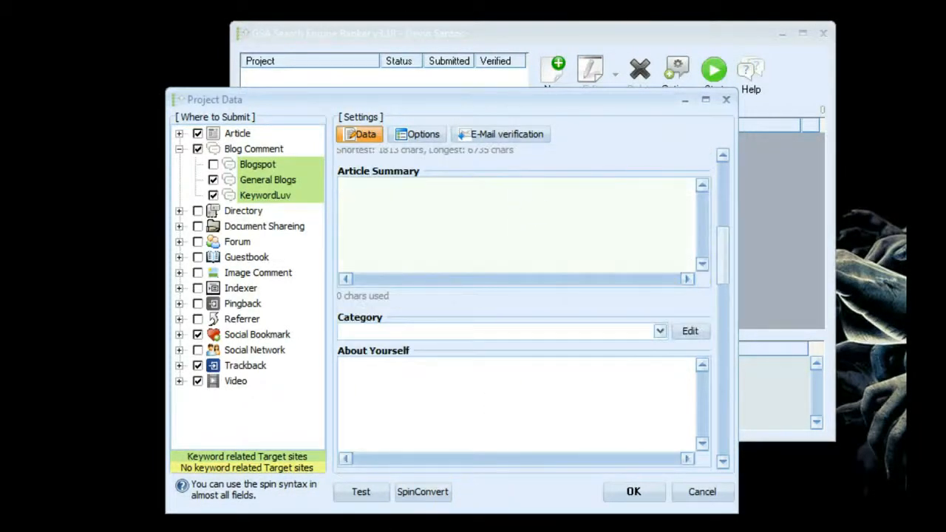
{"action": "key", "text": "alt+Tab"}
{"action": "left_click", "coordinate": [799, 107]}
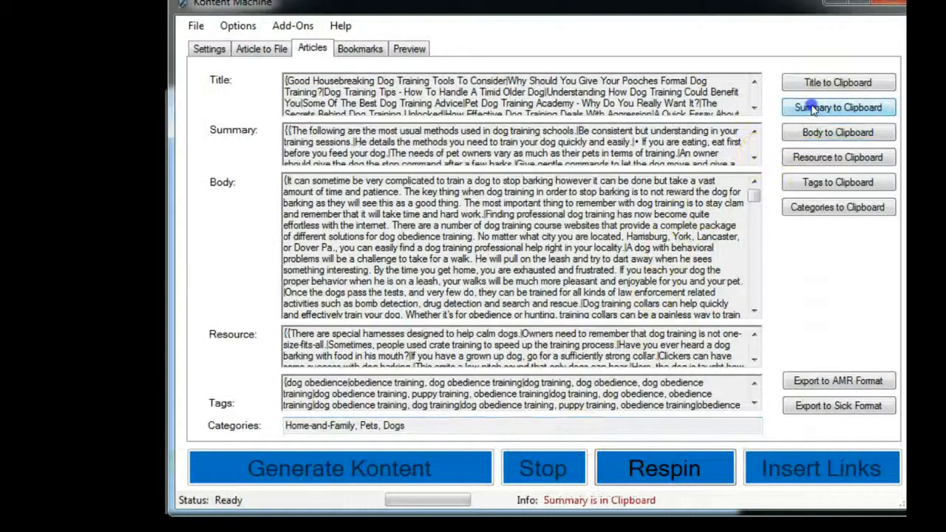
{"action": "left_click", "coordinate": [826, 4]}
{"action": "right_click", "coordinate": [467, 227]}
{"action": "left_click", "coordinate": [517, 297]}
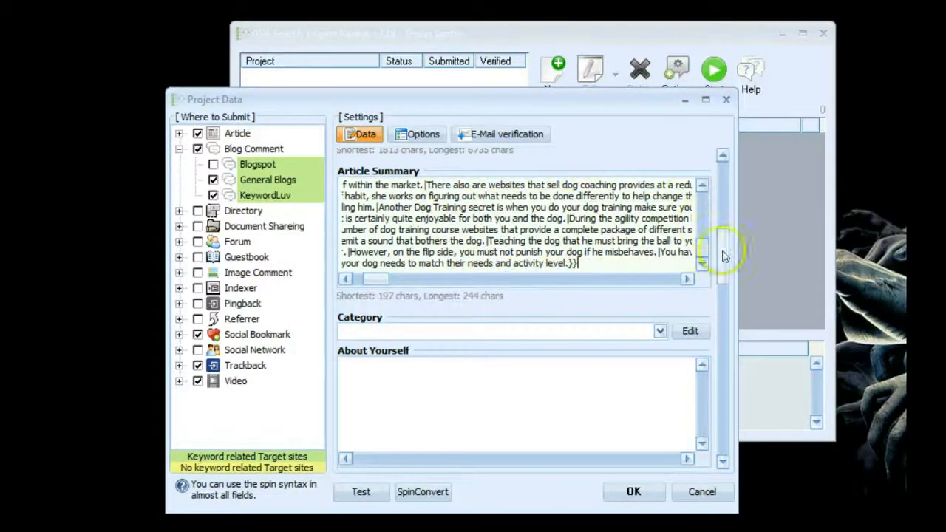
- Open the Category Creator for the project and add the levels General and Outdoors under Root
{"action": "left_click_drag", "start_coordinate": [723, 257], "coordinate": [723, 280]}
{"action": "left_click", "coordinate": [582, 220]}
{"action": "mouse_move", "coordinate": [552, 206]}
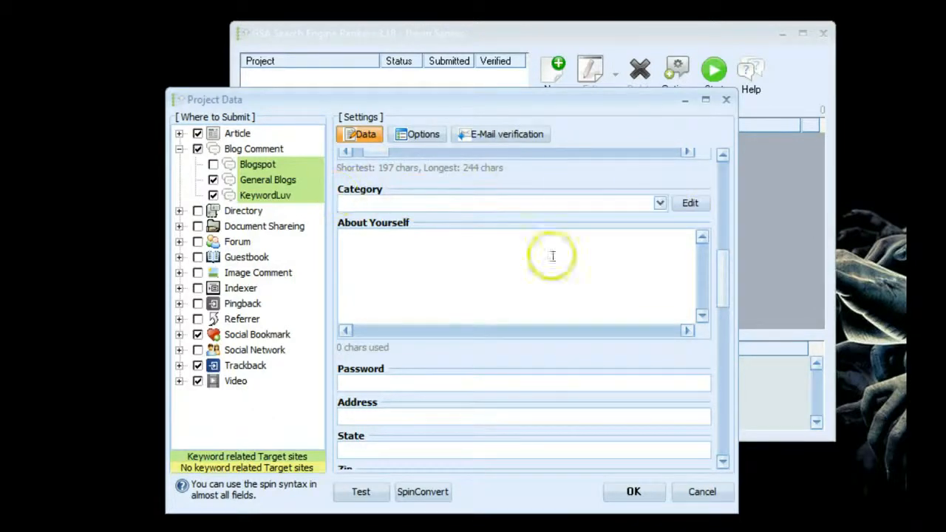
{"action": "left_click", "coordinate": [691, 202]}
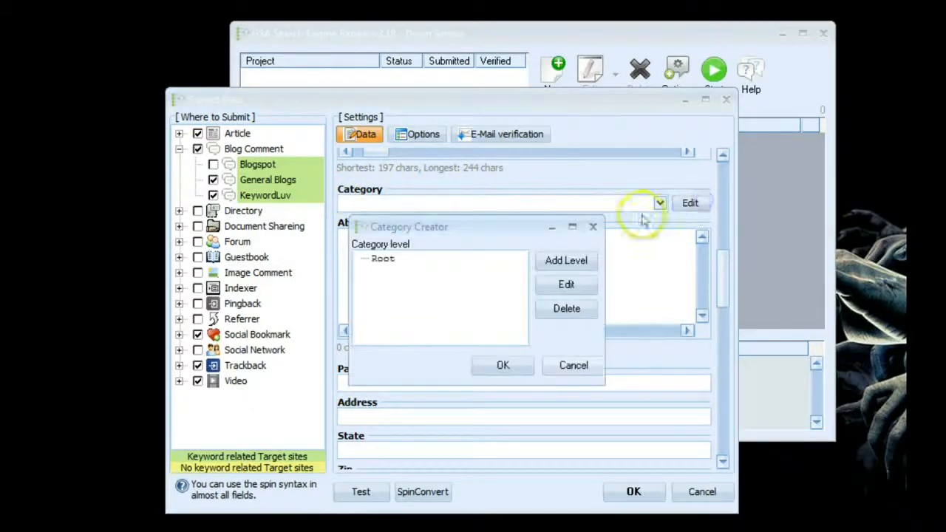
{"action": "left_click", "coordinate": [454, 221]}
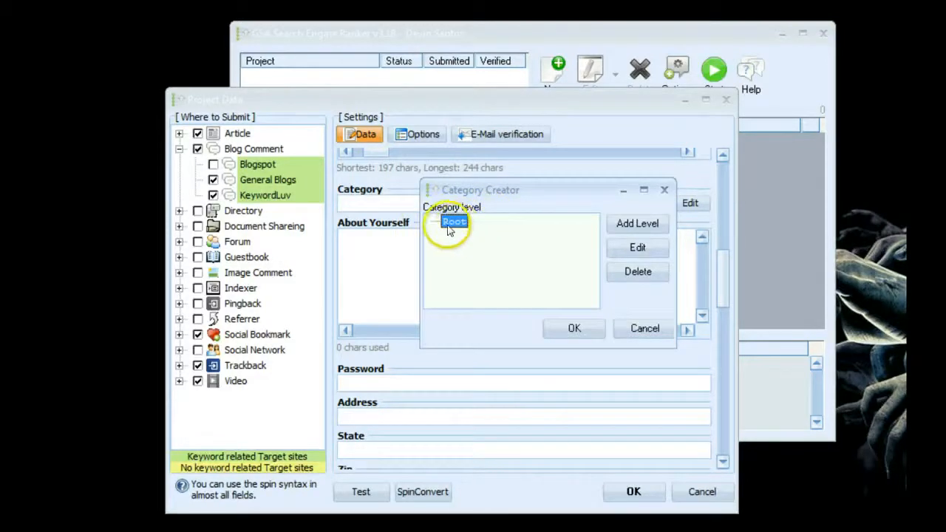
{"action": "left_click", "coordinate": [622, 224]}
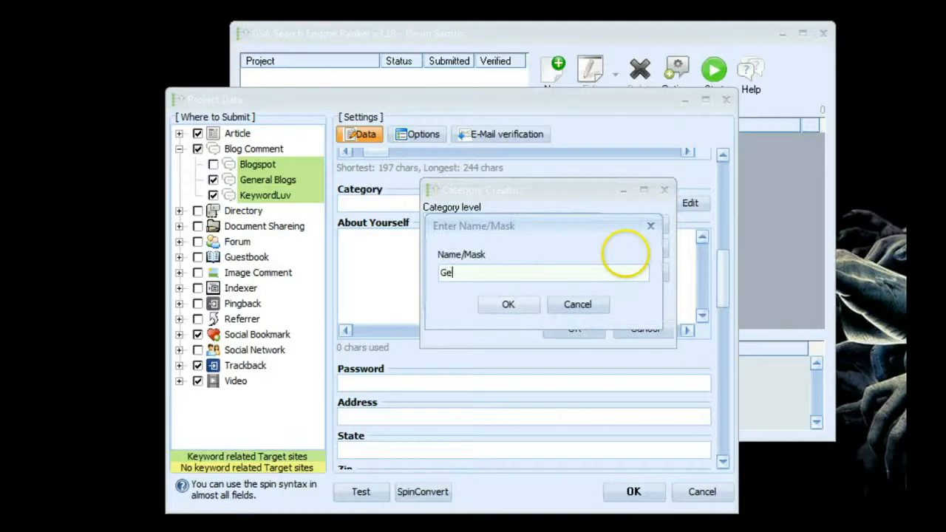
{"action": "key", "text": "Return"}
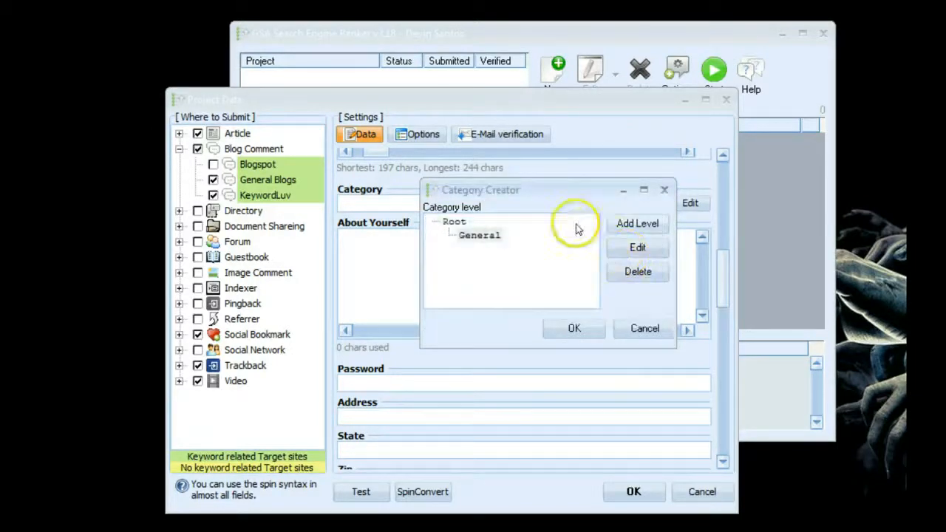
{"action": "left_click", "coordinate": [627, 224]}
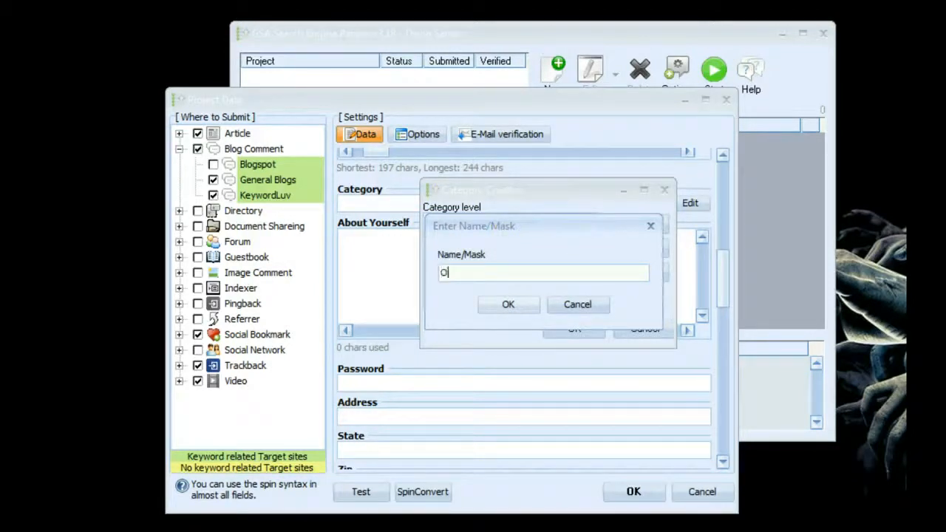
{"action": "type", "text": "Outdoors"}
{"action": "key", "text": "Return"}
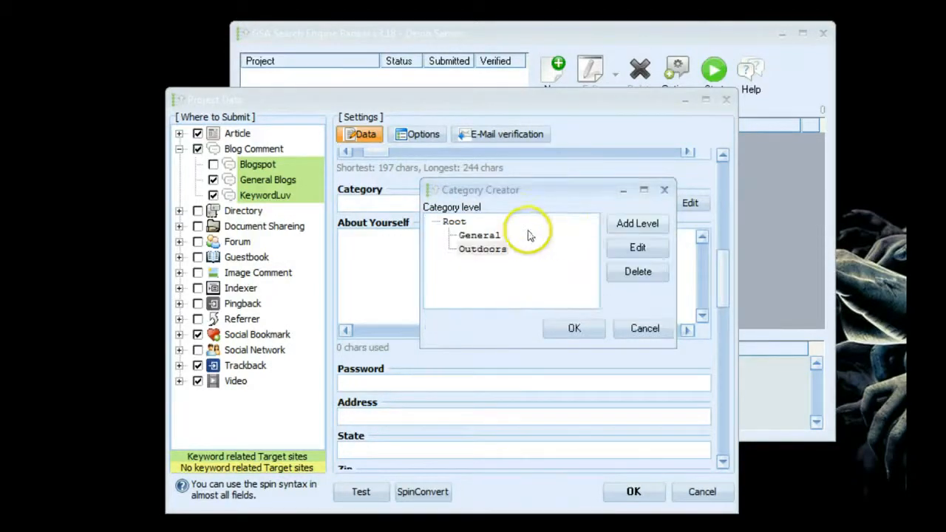
- Add the category levels Dog Training and Miscellaneous under Root
{"action": "left_click", "coordinate": [452, 221]}
{"action": "left_click", "coordinate": [640, 224]}
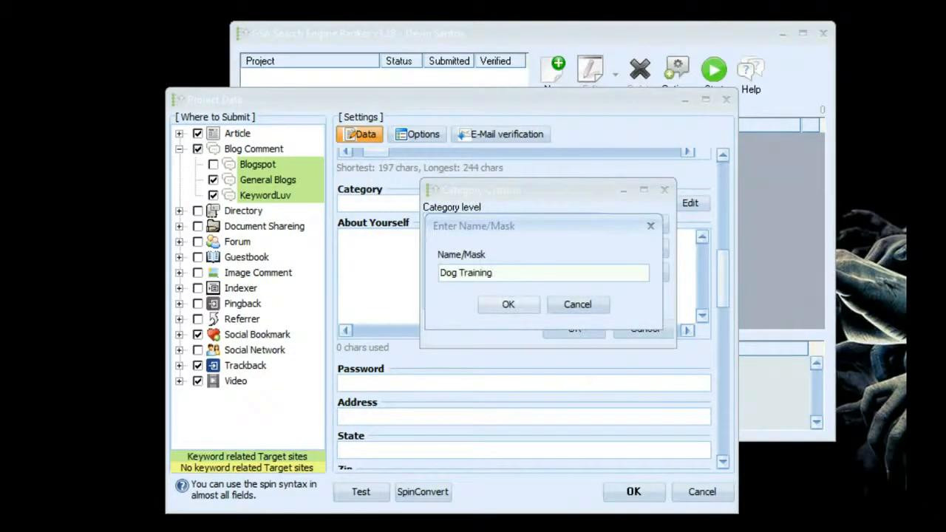
{"action": "key", "text": "Return"}
{"action": "left_click", "coordinate": [454, 221]}
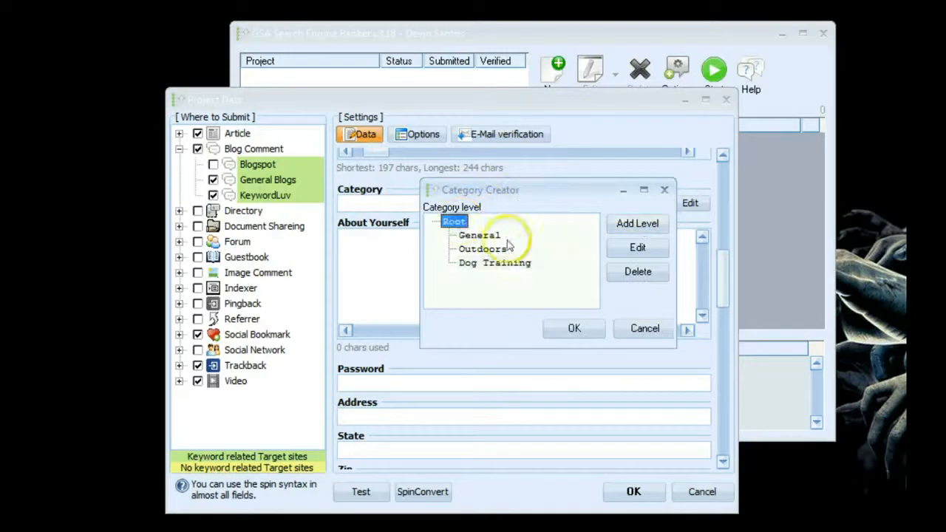
{"action": "left_click", "coordinate": [627, 225]}
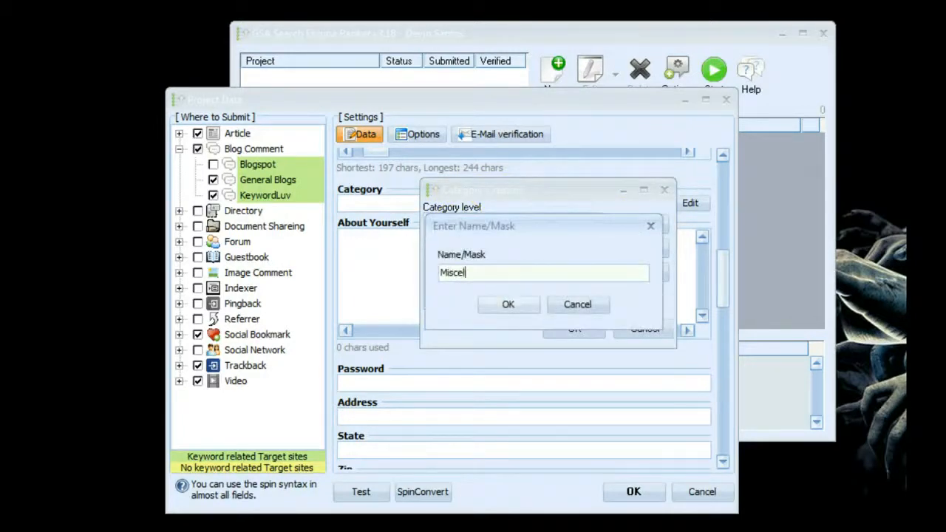
{"action": "type", "text": "Miscellaneous"}
{"action": "key", "text": "Return"}
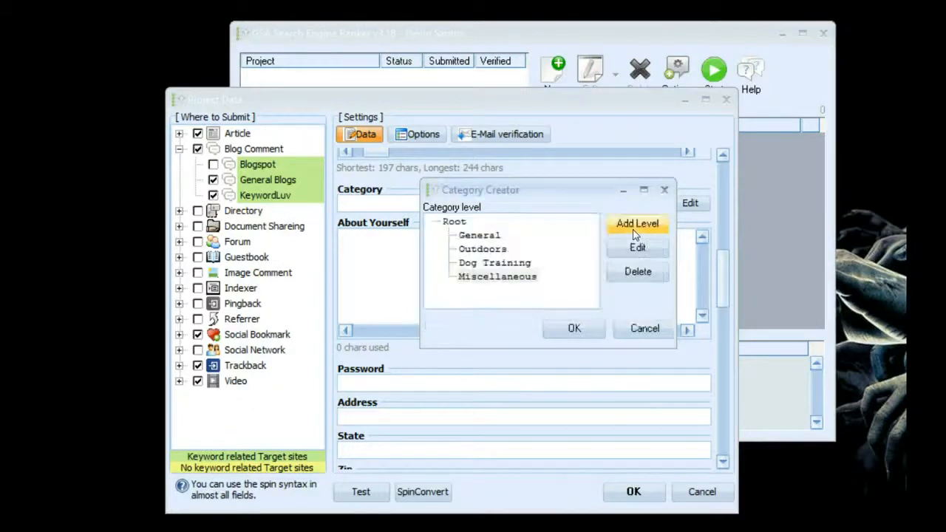
{"action": "left_click", "coordinate": [624, 224]}
{"action": "type", "text": "Misc"}
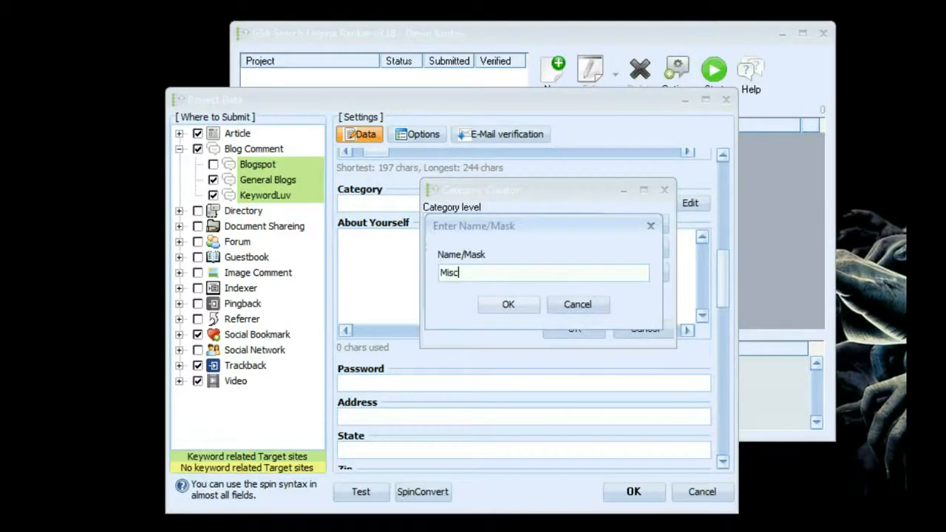
{"action": "key", "text": "Return"}
{"action": "left_click", "coordinate": [508, 293]}
{"action": "left_click", "coordinate": [638, 271]}
- Add a category level named Misc directly under Root
{"action": "left_click", "coordinate": [453, 222]}
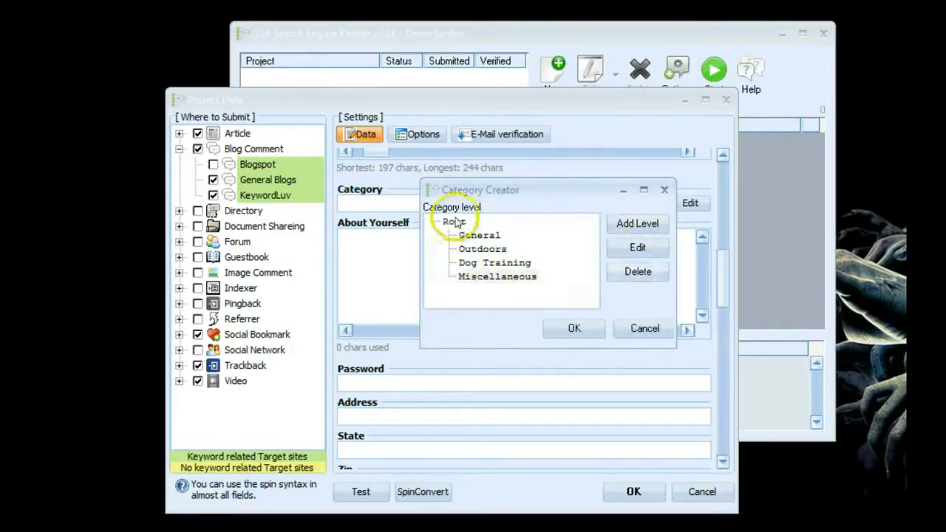
{"action": "left_click", "coordinate": [625, 232]}
{"action": "type", "text": "Mis"}
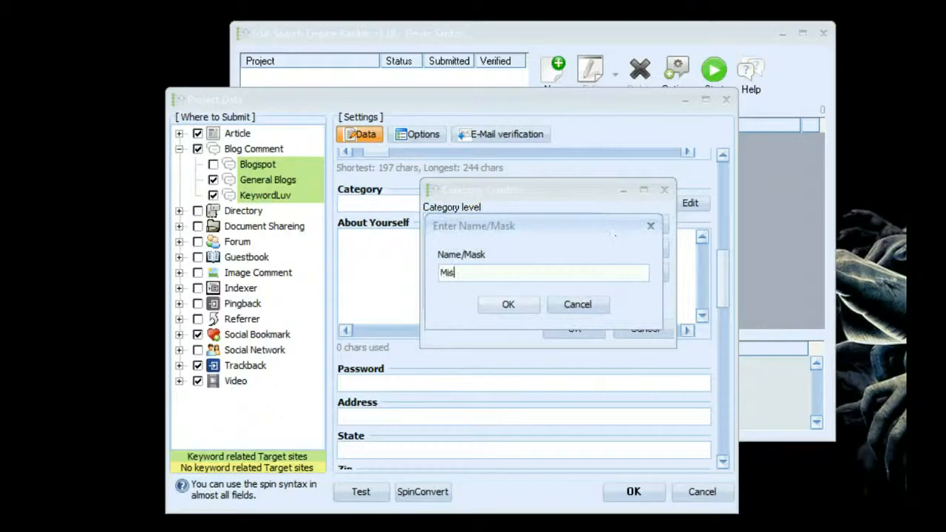
{"action": "type", "text": "c"}
{"action": "key", "text": "Return"}
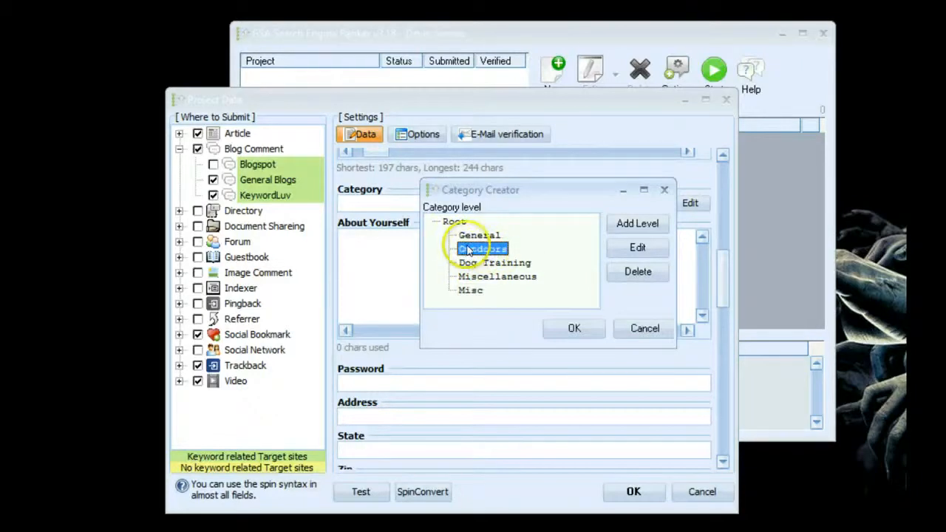
- Add a Sports level beneath Outdoors and apply the category list, keeping General as the selected category
{"action": "left_click", "coordinate": [635, 226]}
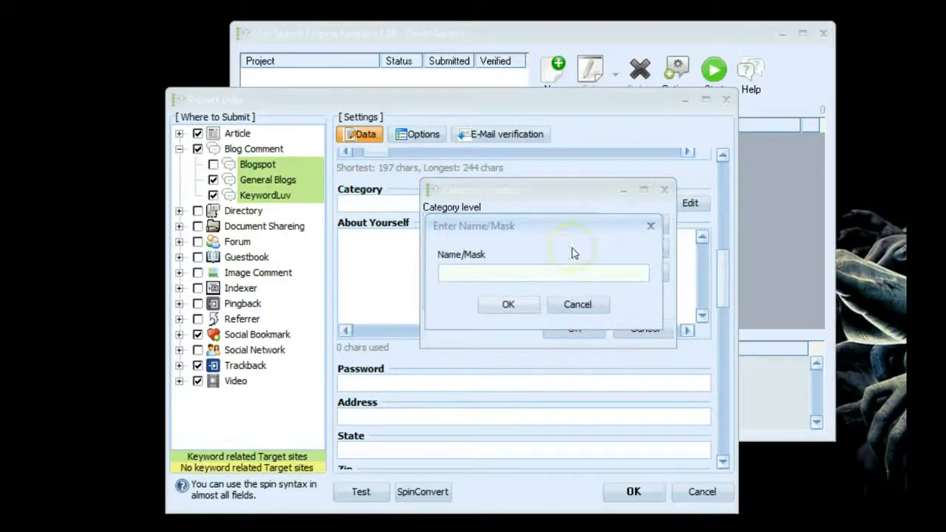
{"action": "type", "text": "Sports"}
{"action": "key", "text": "Return"}
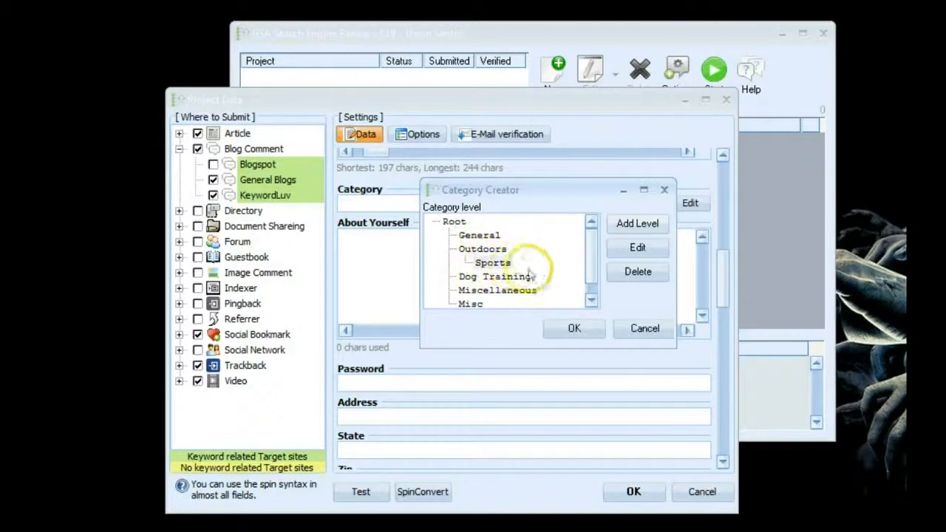
{"action": "mouse_move", "coordinate": [590, 256]}
{"action": "left_mouse_down"}
{"action": "mouse_move", "coordinate": [590, 282]}
{"action": "mouse_move", "coordinate": [592, 254]}
{"action": "left_mouse_up"}
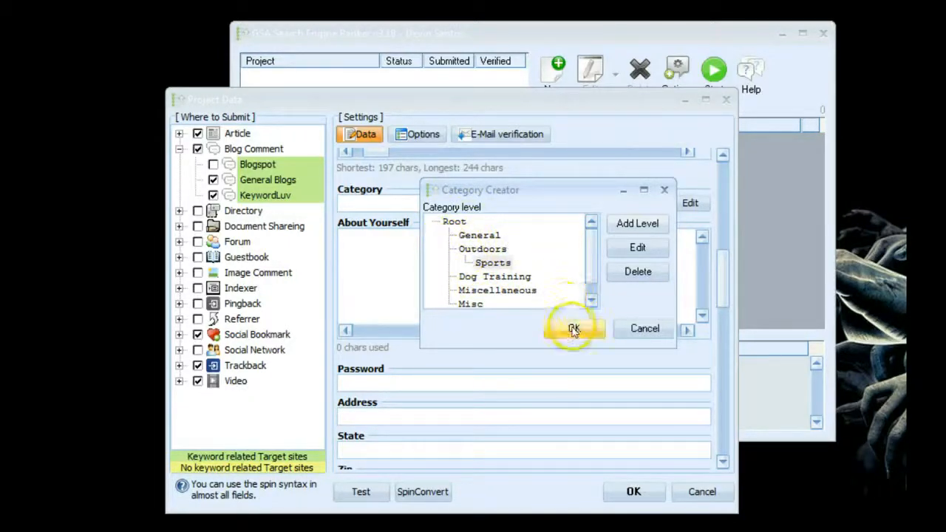
{"action": "left_click", "coordinate": [574, 330]}
{"action": "left_click", "coordinate": [660, 203]}
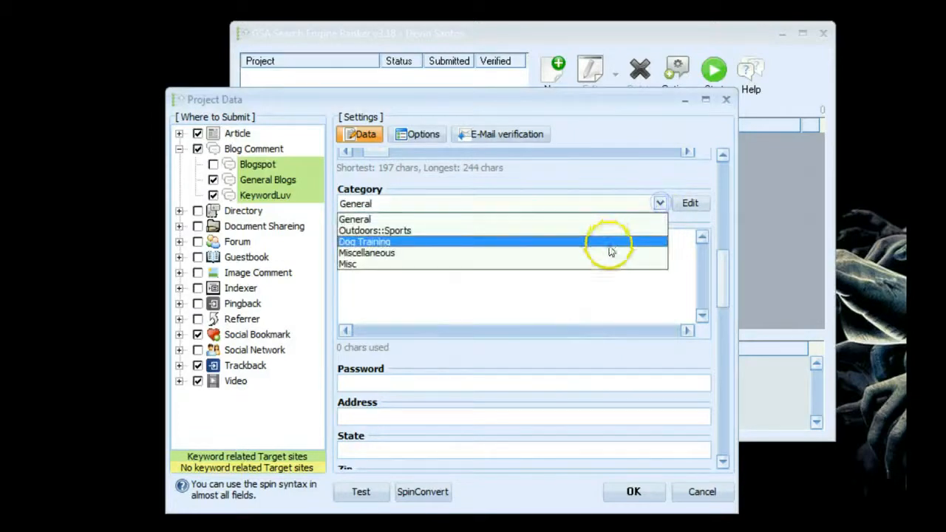
{"action": "left_click", "coordinate": [553, 312]}
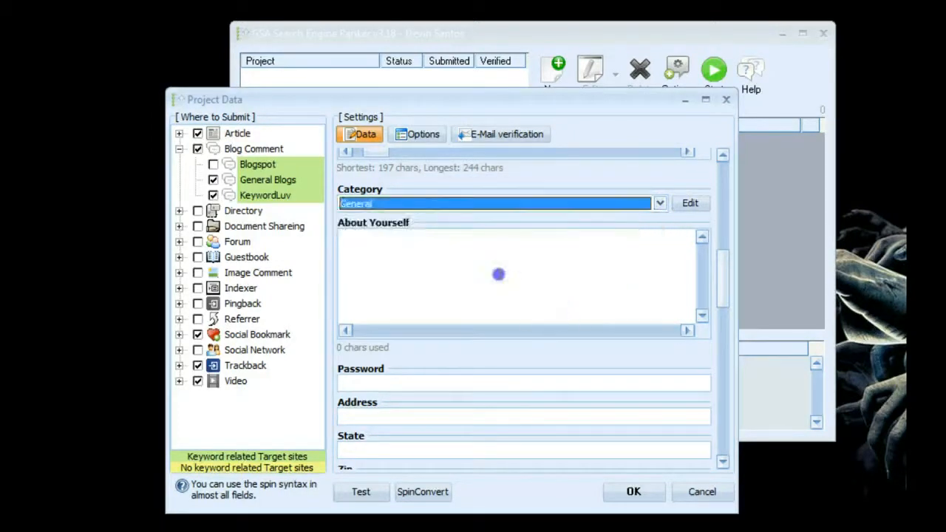
- Copy the spun resource text from Kontent Machine and paste it into the About Yourself field
{"action": "left_click", "coordinate": [500, 274]}
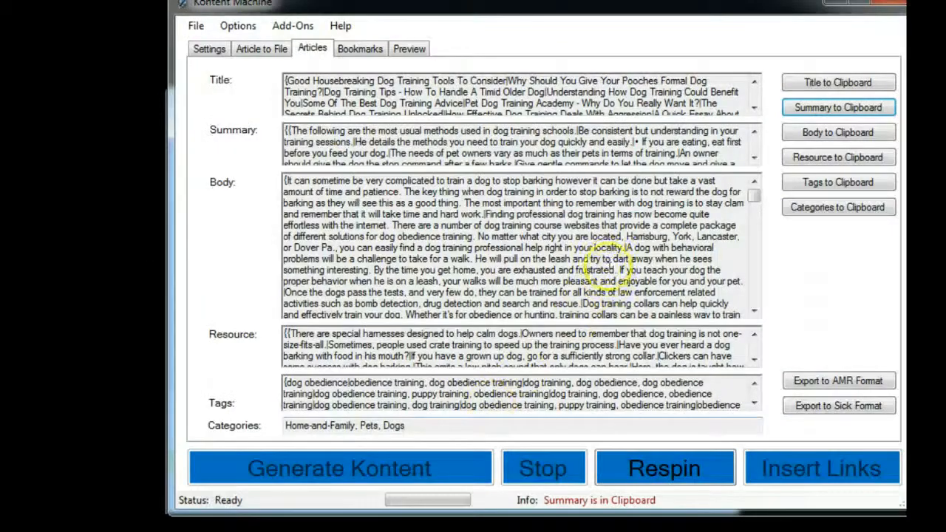
{"action": "left_click", "coordinate": [820, 159]}
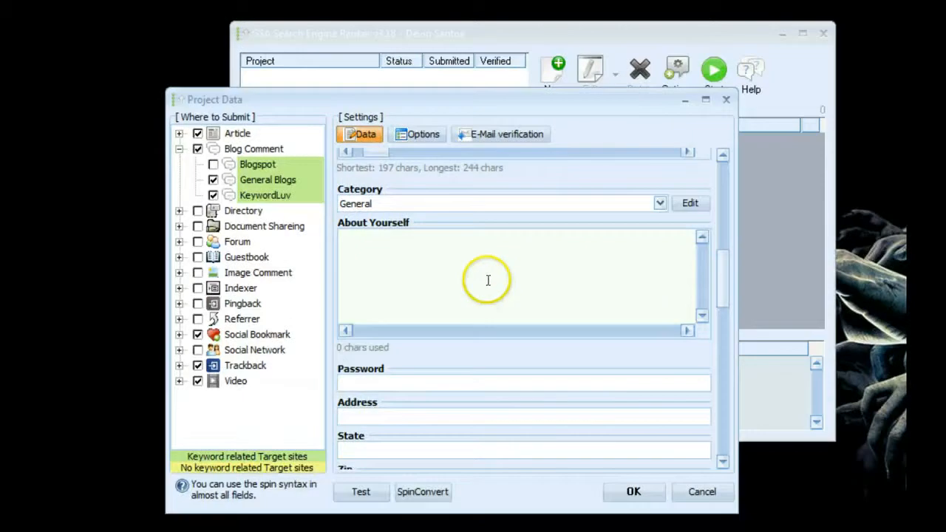
{"action": "right_click", "coordinate": [487, 279]}
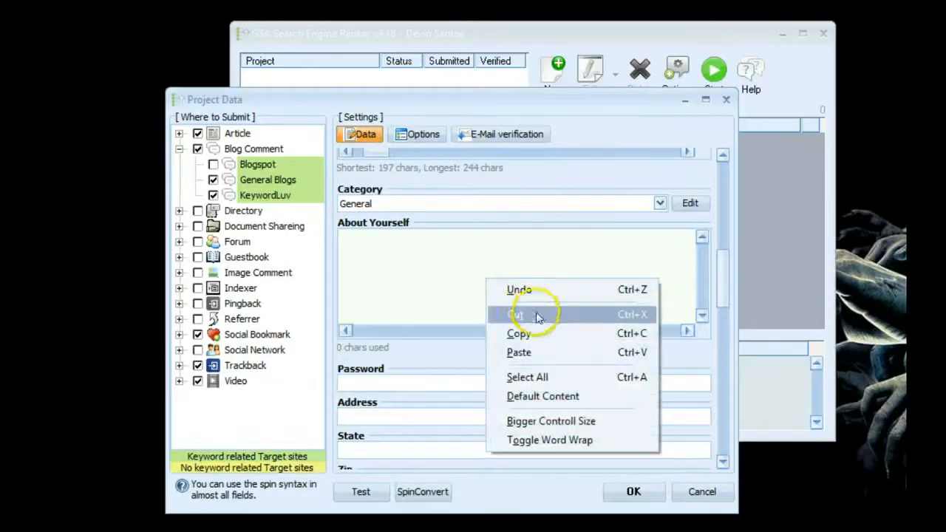
{"action": "left_click", "coordinate": [545, 352]}
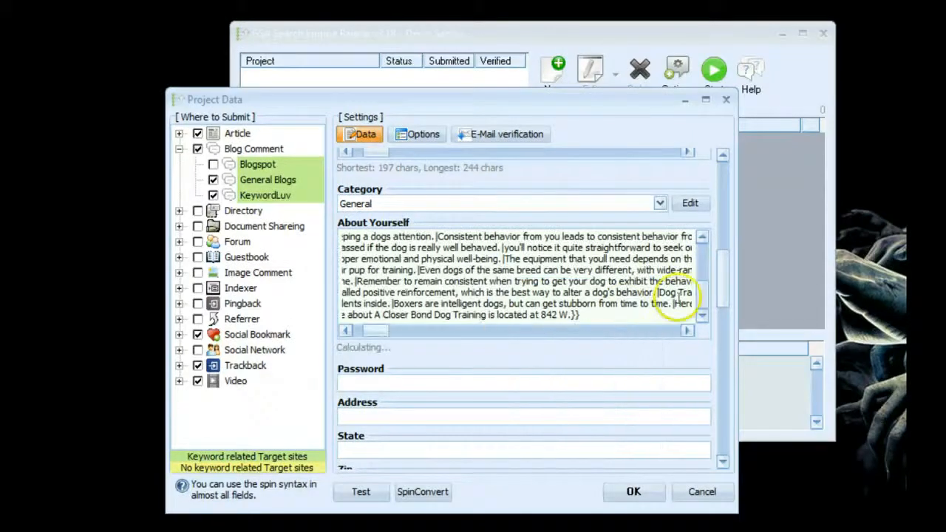
- Fill in the account password, street address, state and zip code, and enter three alternative login names in spin syntax
{"action": "left_click_drag", "start_coordinate": [727, 274], "coordinate": [725, 308]}
{"action": "left_click", "coordinate": [459, 224]}
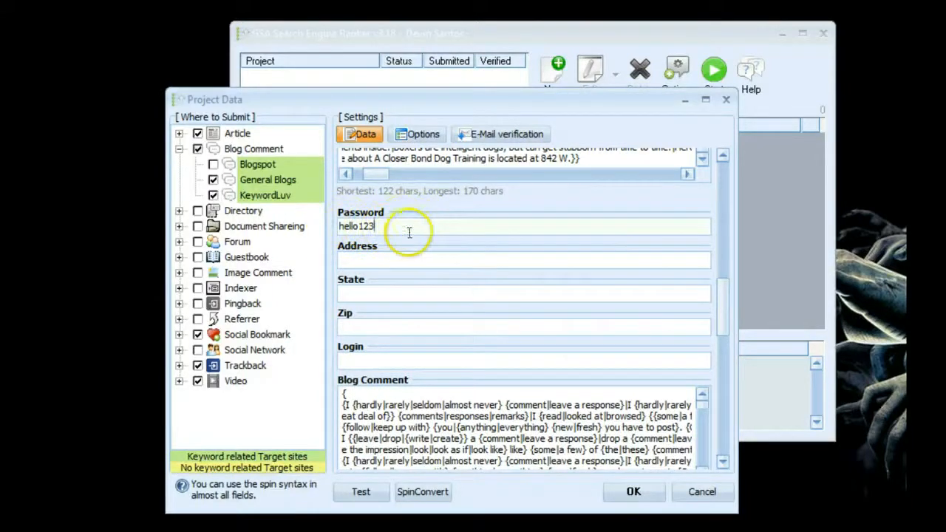
{"action": "left_click", "coordinate": [413, 262]}
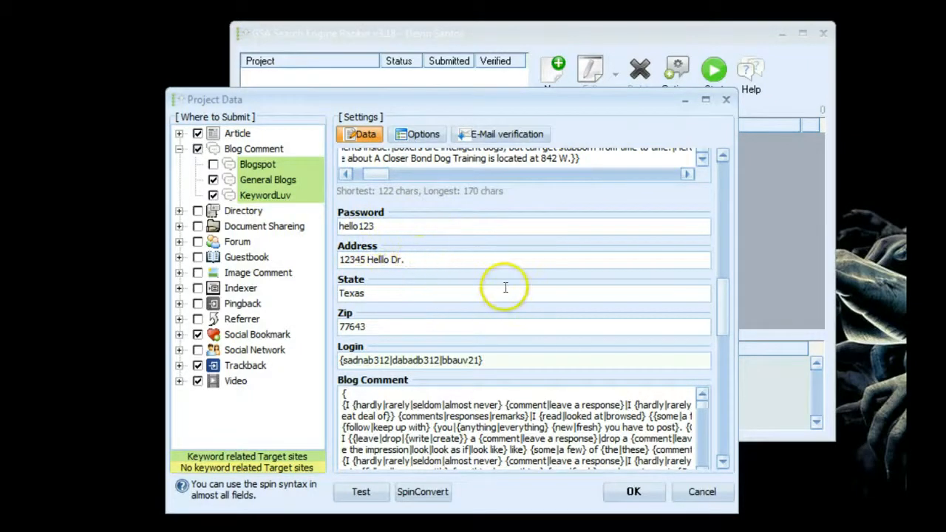
{"action": "scroll", "coordinate": [717, 320], "scroll_direction": "down", "scroll_amount": 2}
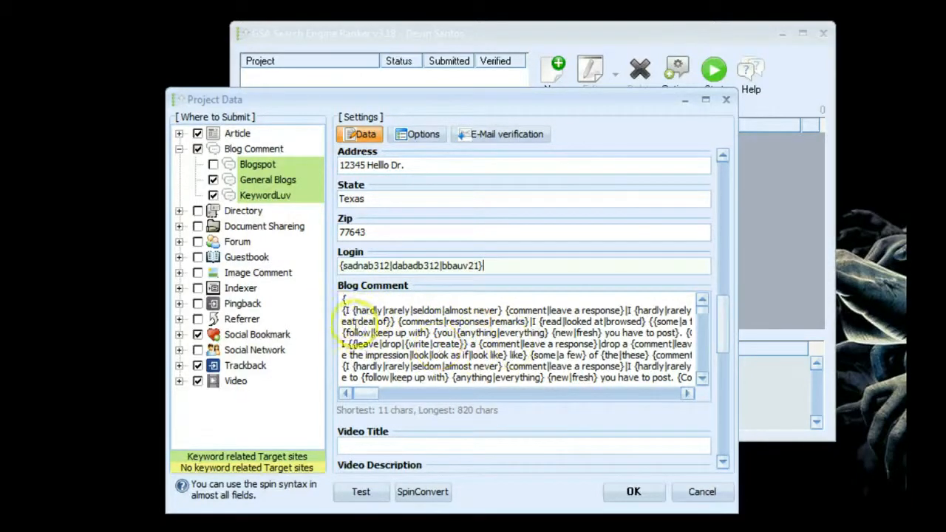
- Clear the entire Blog Comment text and refill the field with its default spun content
{"action": "left_click_drag", "start_coordinate": [343, 300], "coordinate": [706, 420]}
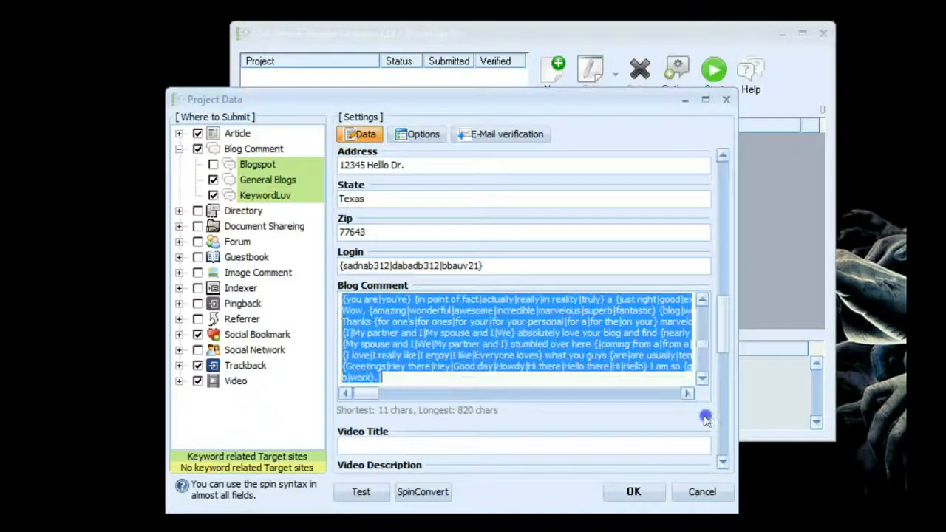
{"action": "left_click_drag", "start_coordinate": [653, 396], "coordinate": [617, 377]}
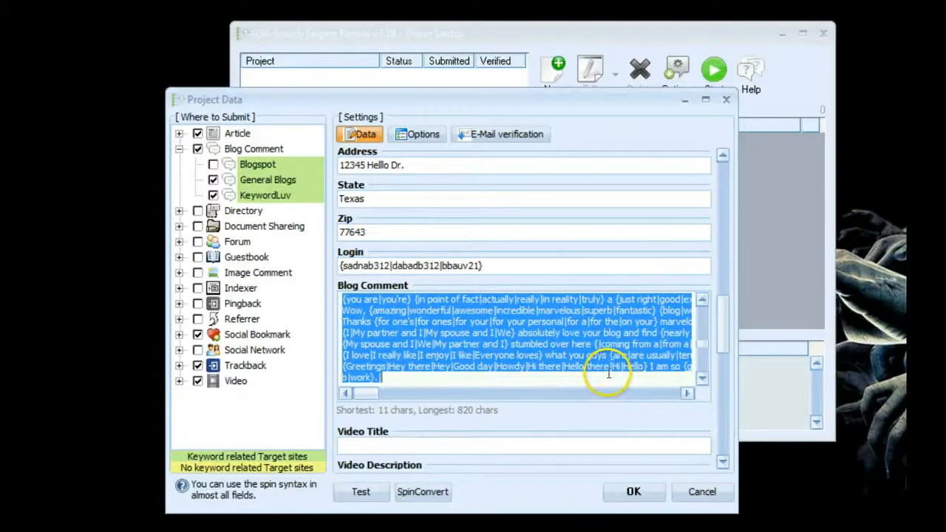
{"action": "right_click", "coordinate": [572, 356]}
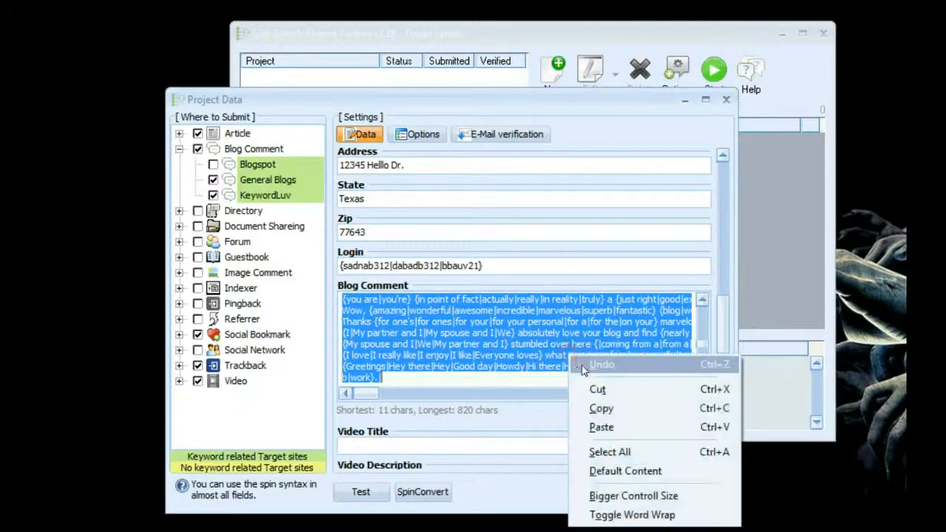
{"action": "left_click", "coordinate": [639, 454]}
{"action": "key", "text": "Delete"}
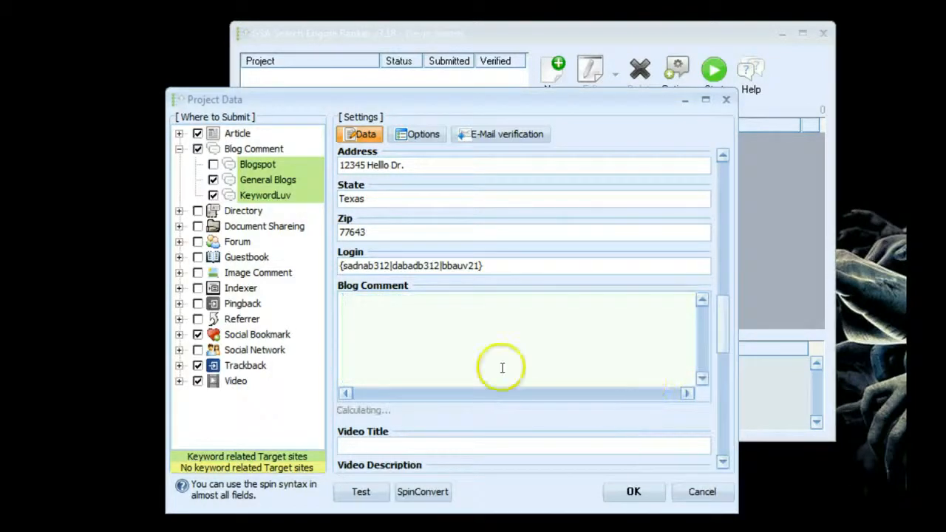
{"action": "right_click", "coordinate": [417, 319]}
{"action": "left_click", "coordinate": [521, 436]}
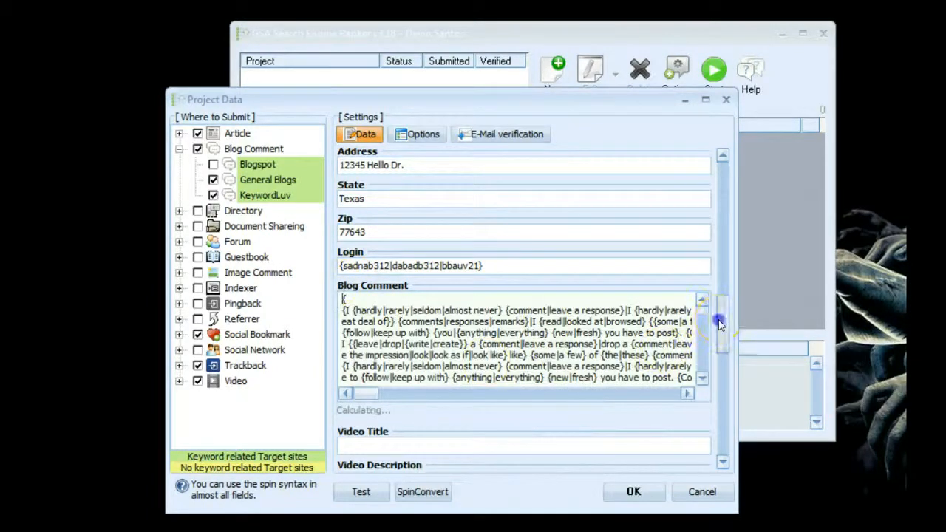
- Copy the spun bookmark title from Kontent Machine and paste it into the project's Video Title field
{"action": "scroll", "coordinate": [719, 335], "scroll_direction": "down", "scroll_amount": 2}
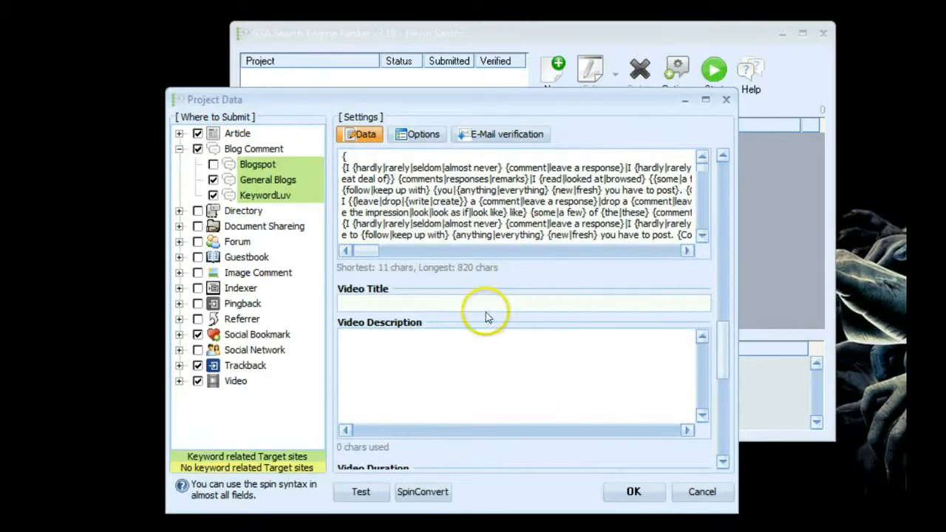
{"action": "left_click", "coordinate": [426, 359]}
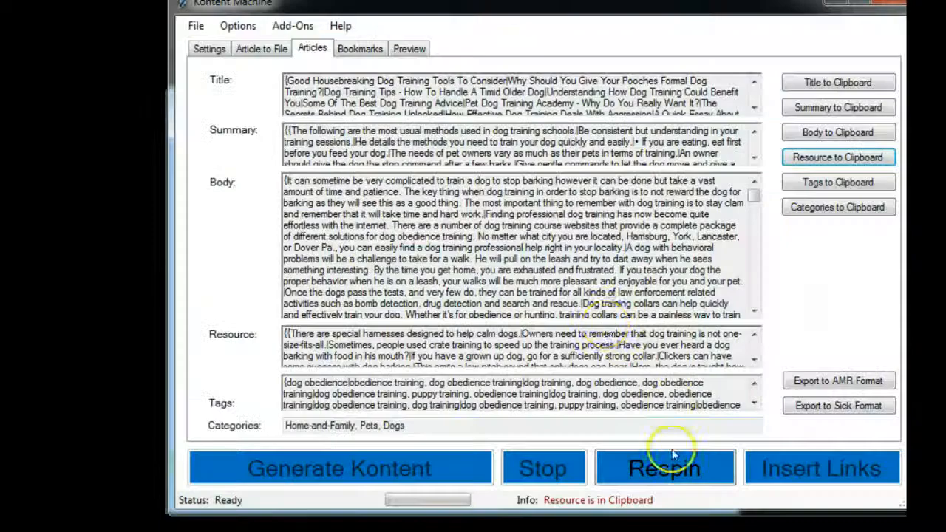
{"action": "left_click", "coordinate": [359, 48]}
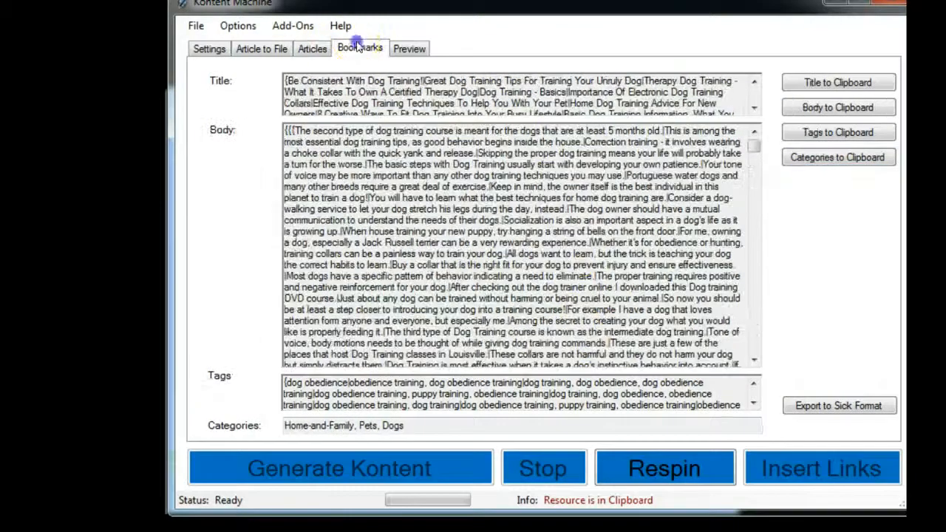
{"action": "left_click", "coordinate": [835, 80]}
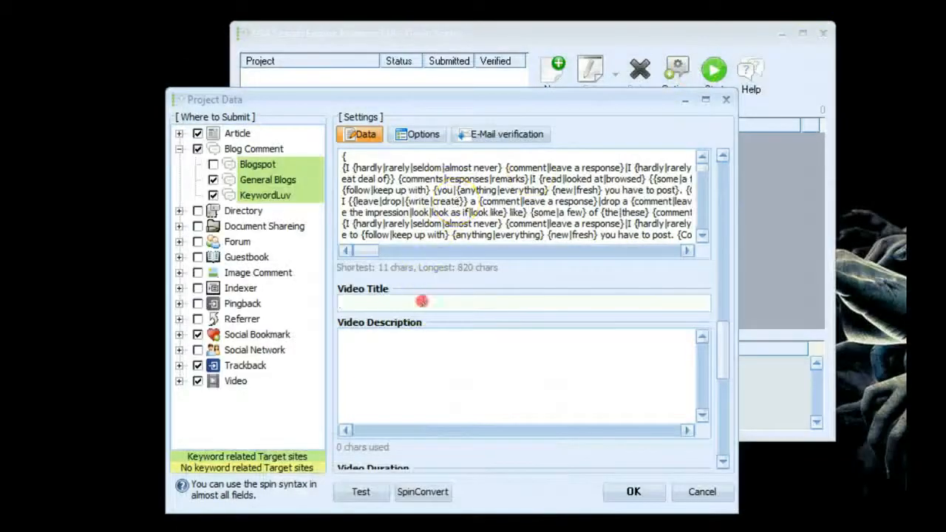
{"action": "right_click", "coordinate": [422, 302]}
{"action": "left_click", "coordinate": [477, 375]}
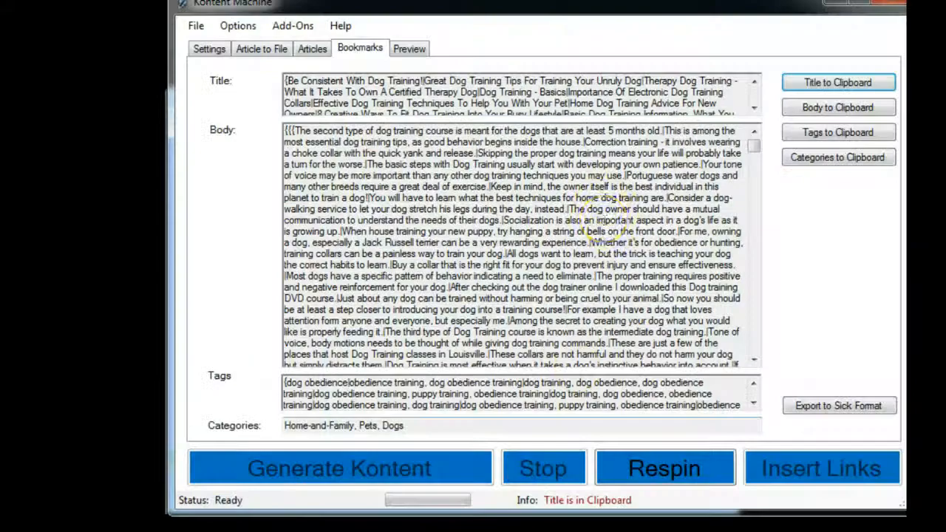
- Copy the spun bookmark body from Kontent Machine and paste it into the project's Video Description field
{"action": "left_click", "coordinate": [836, 108]}
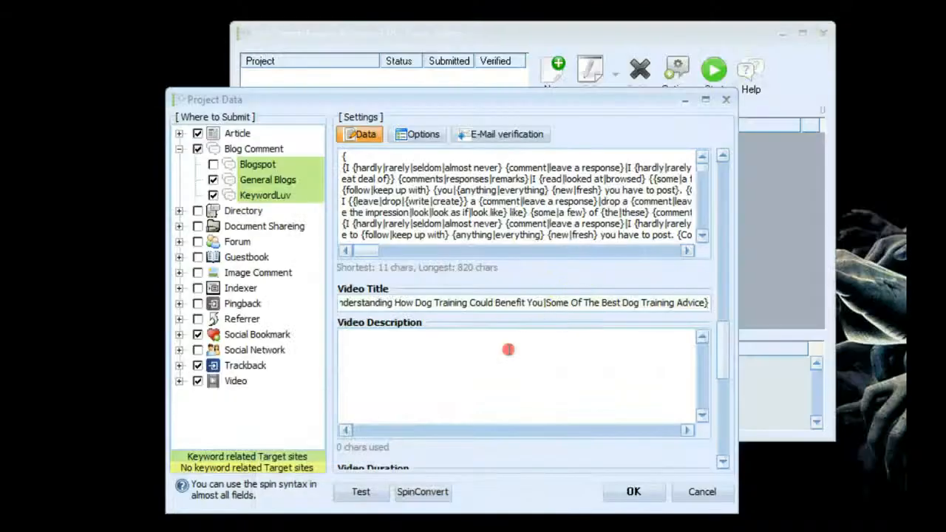
{"action": "right_click", "coordinate": [507, 350]}
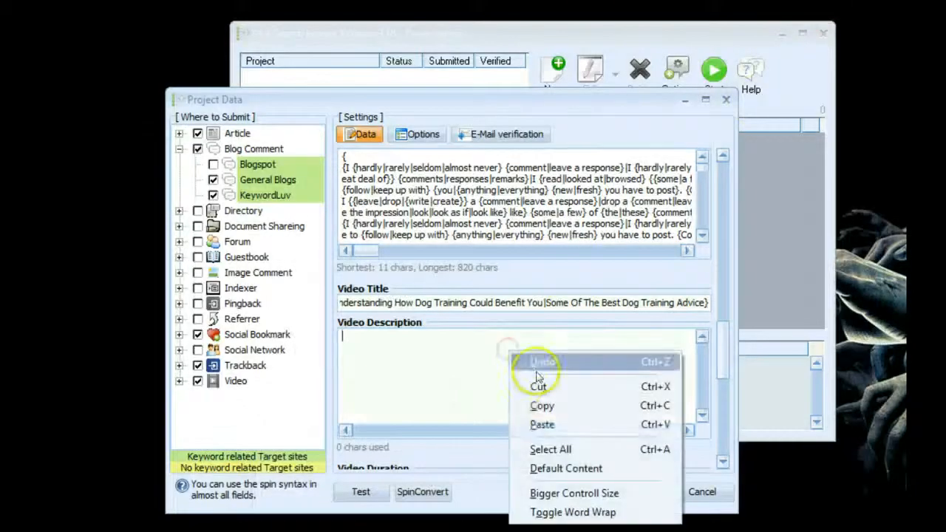
{"action": "left_click", "coordinate": [541, 424]}
- Load the JPEG file "dog training" from the GSA folder as the video's Preview Image
{"action": "left_click_drag", "start_coordinate": [725, 351], "coordinate": [717, 386]}
{"action": "left_click", "coordinate": [389, 270]}
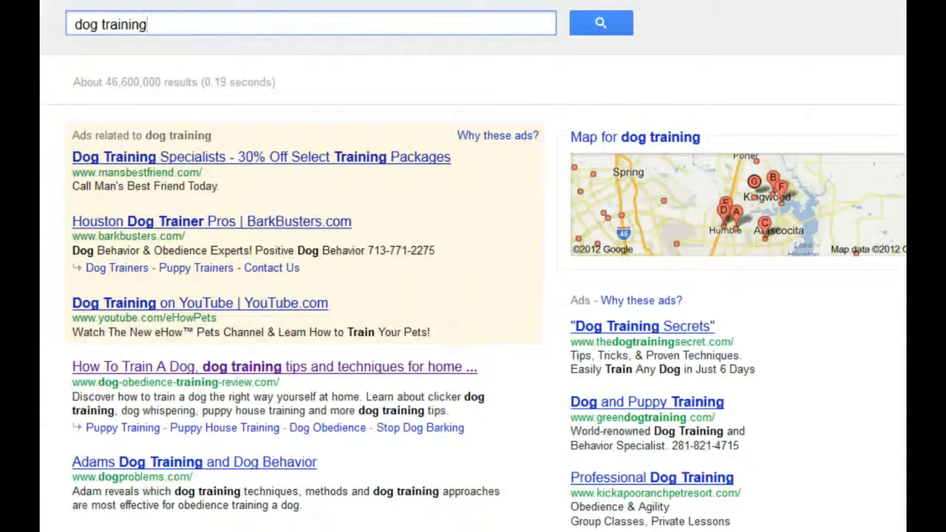
{"action": "left_click", "coordinate": [46, 1]}
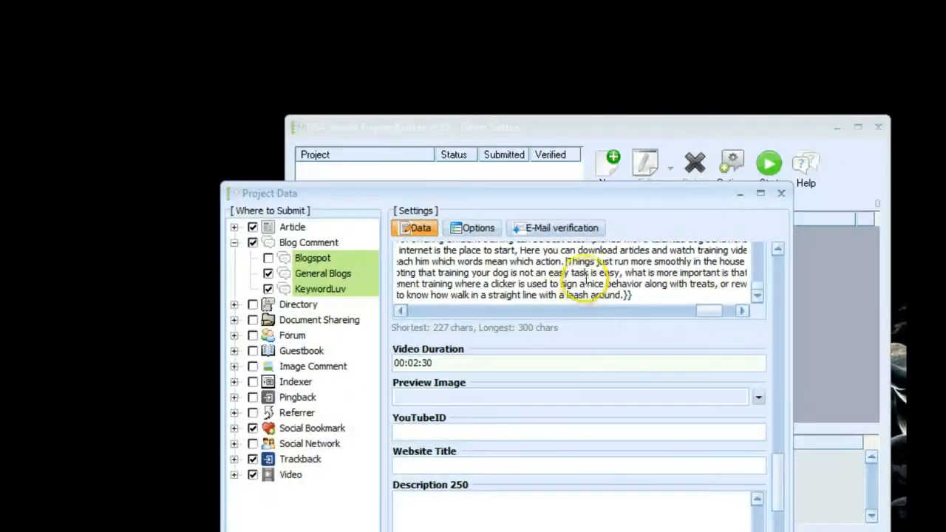
{"action": "left_click", "coordinate": [502, 396]}
{"action": "left_click", "coordinate": [758, 397]}
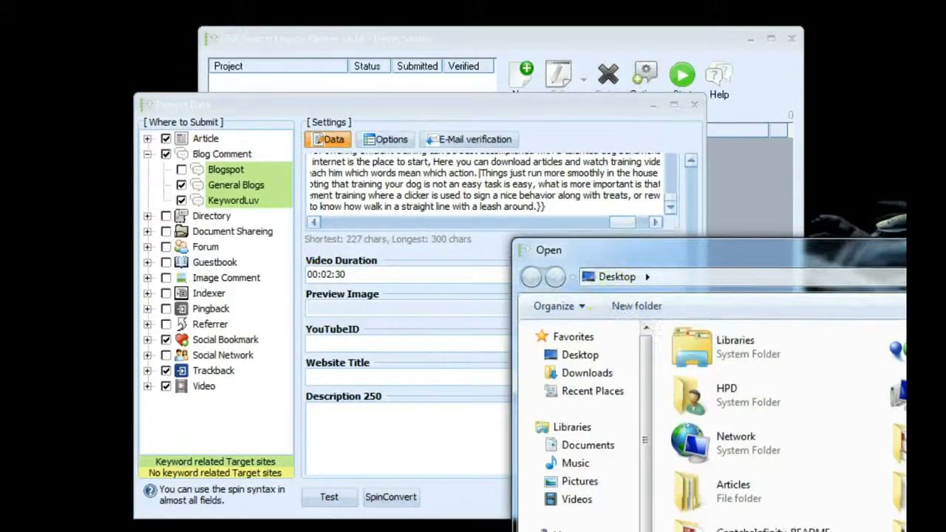
{"action": "left_click_drag", "start_coordinate": [756, 258], "coordinate": [404, 70]}
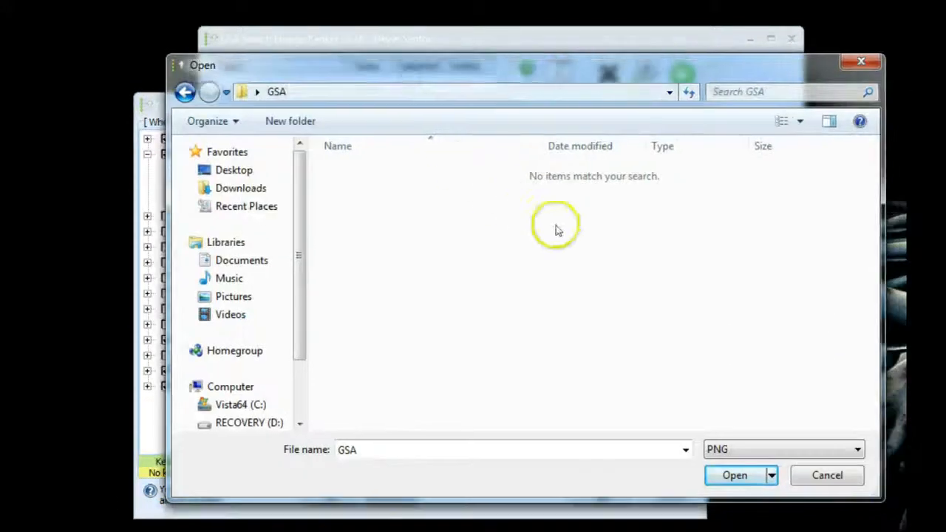
{"action": "left_click", "coordinate": [773, 444]}
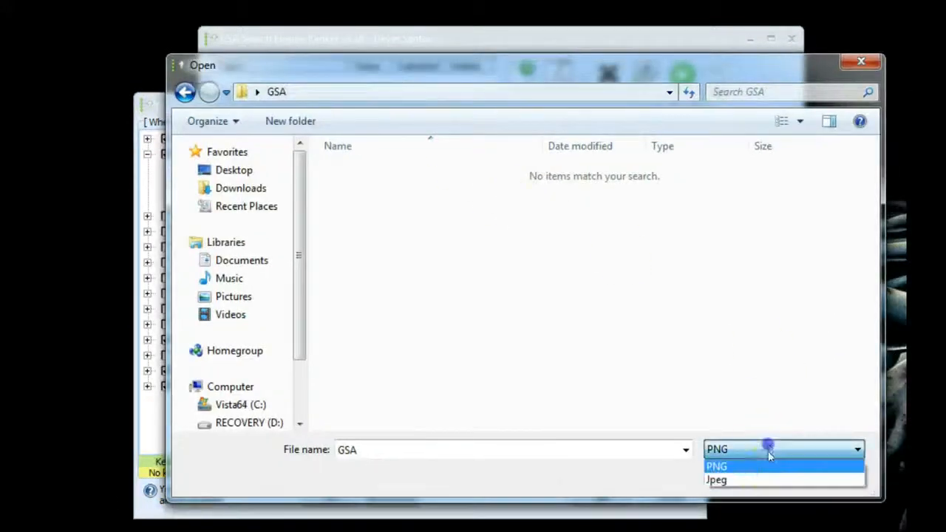
{"action": "left_click", "coordinate": [731, 480]}
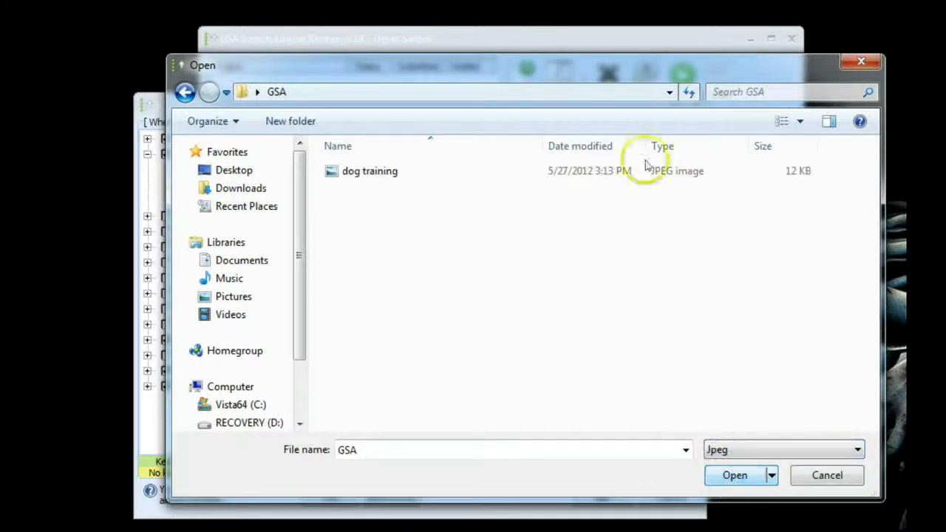
{"action": "left_click", "coordinate": [404, 172]}
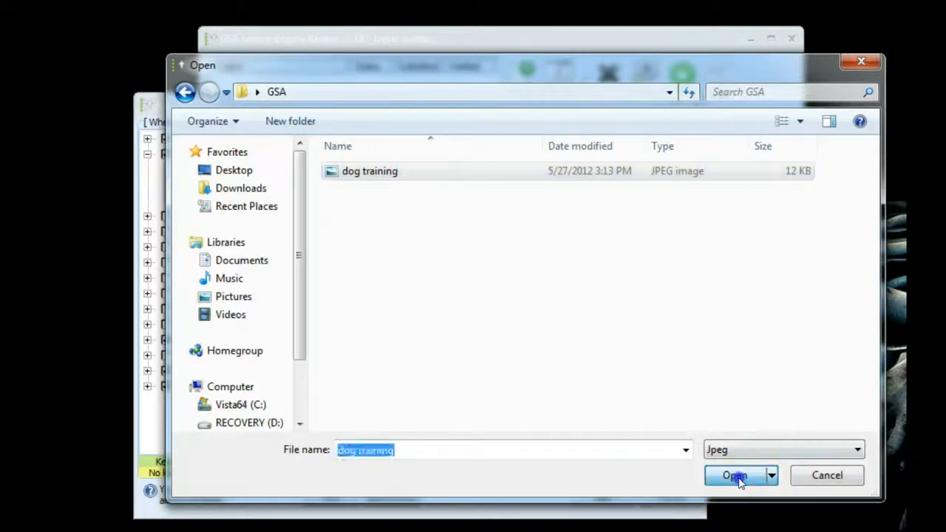
{"action": "left_click", "coordinate": [737, 476]}
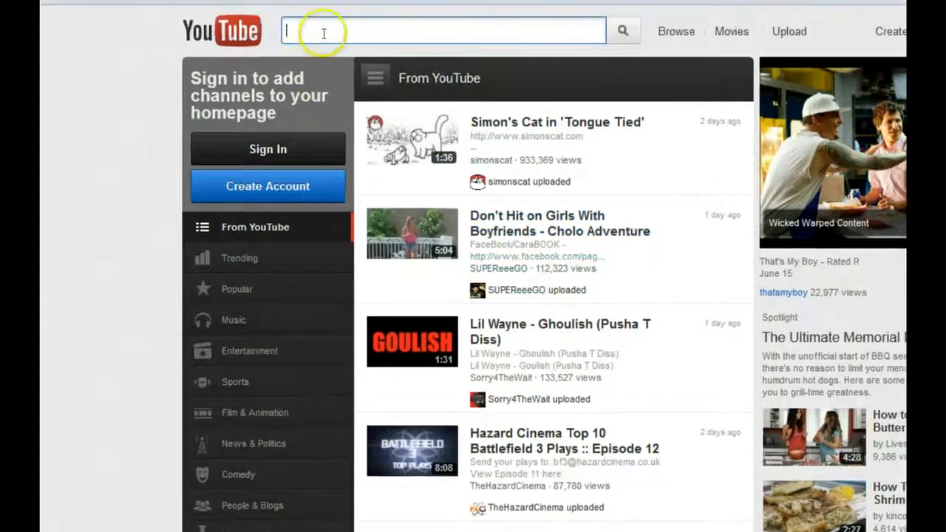
- Search YouTube for "dog training", open the video "How To Train Your Dog - 6 Important Tips For Dog Obedience Training" and pause it
{"action": "type", "text": "dog training"}
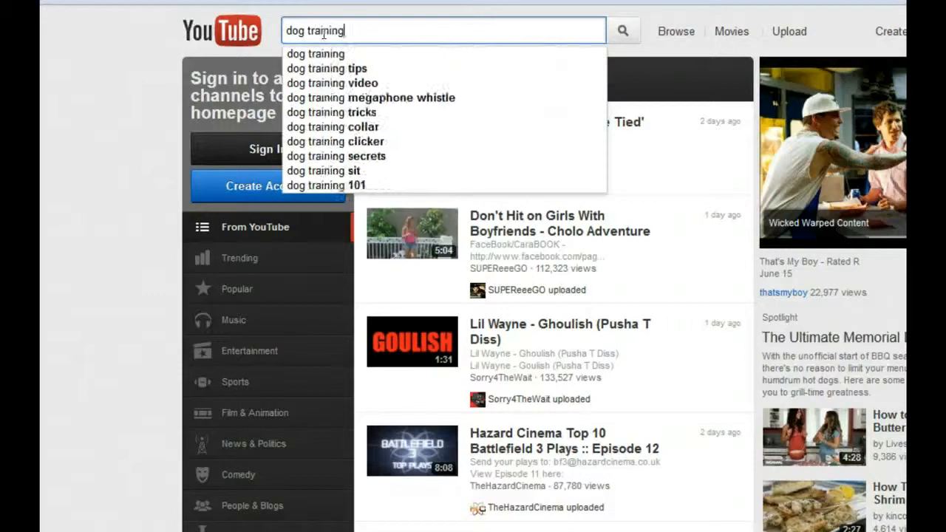
{"action": "key", "text": "Return"}
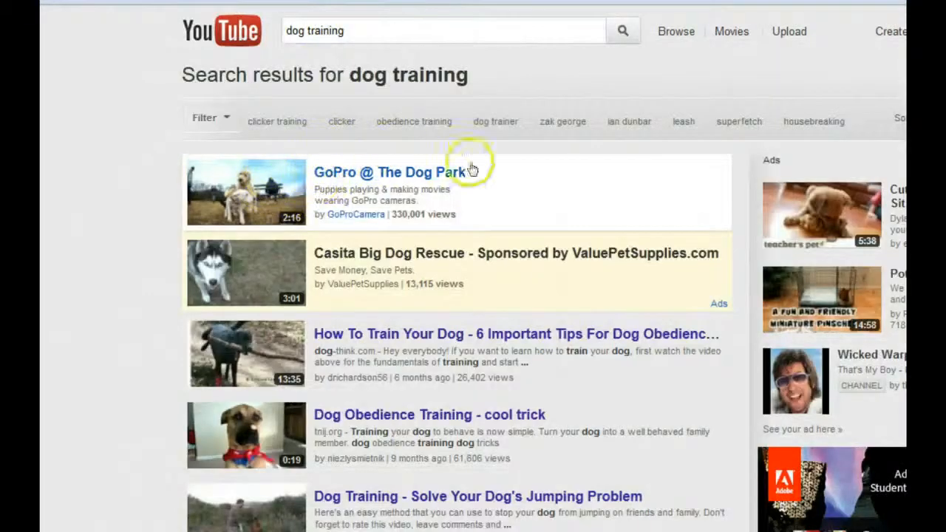
{"action": "left_click", "coordinate": [477, 333]}
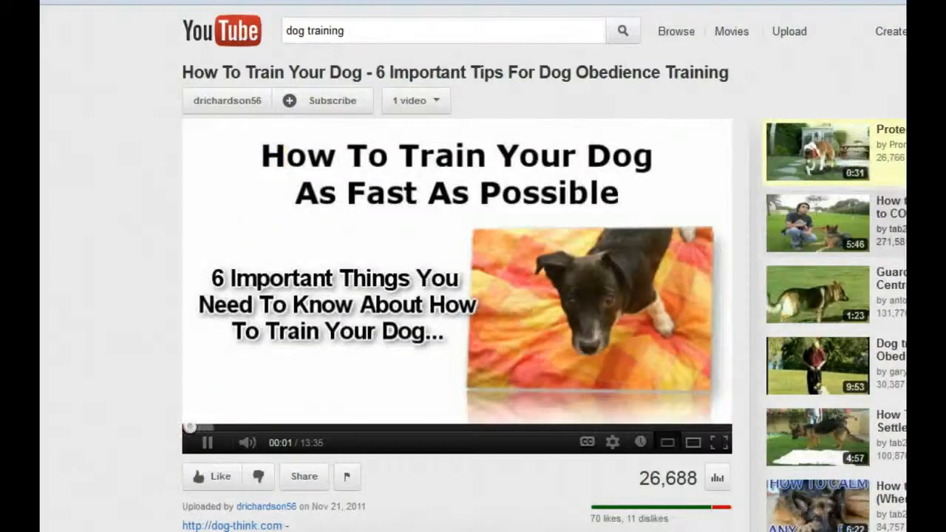
{"action": "left_click", "coordinate": [208, 442]}
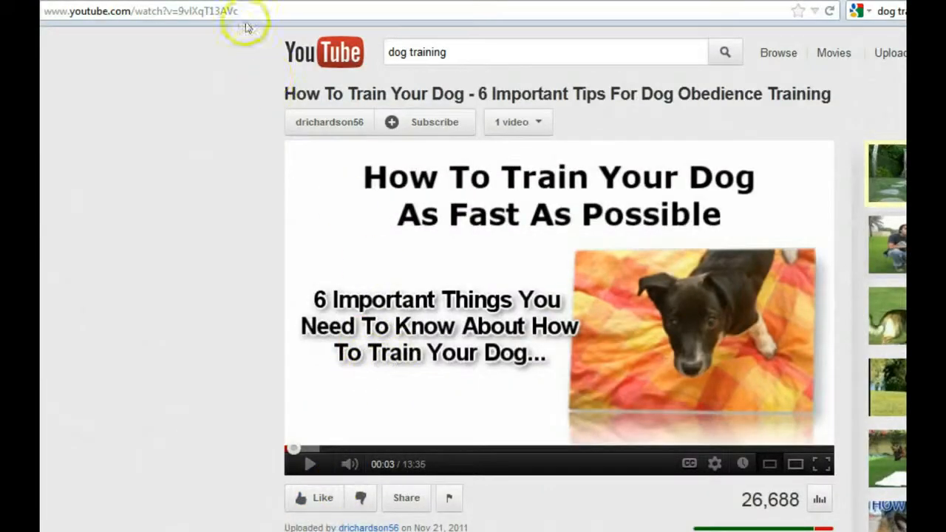
- Copy the video ID from the YouTube address and paste it over the original text in the Spin Syntax Converter
{"action": "left_click", "coordinate": [180, 13]}
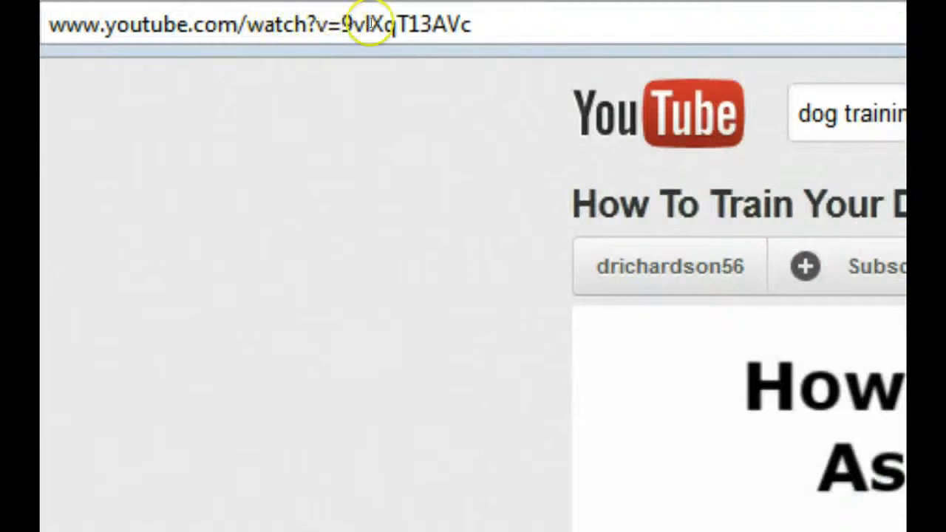
{"action": "double_click", "coordinate": [421, 24]}
{"action": "key", "text": "ctrl+c"}
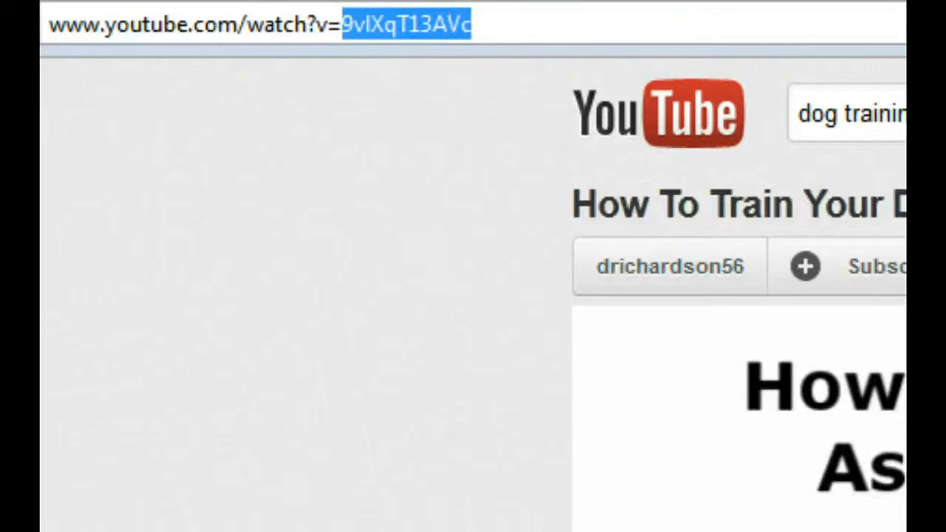
{"action": "key", "text": "alt+Tab"}
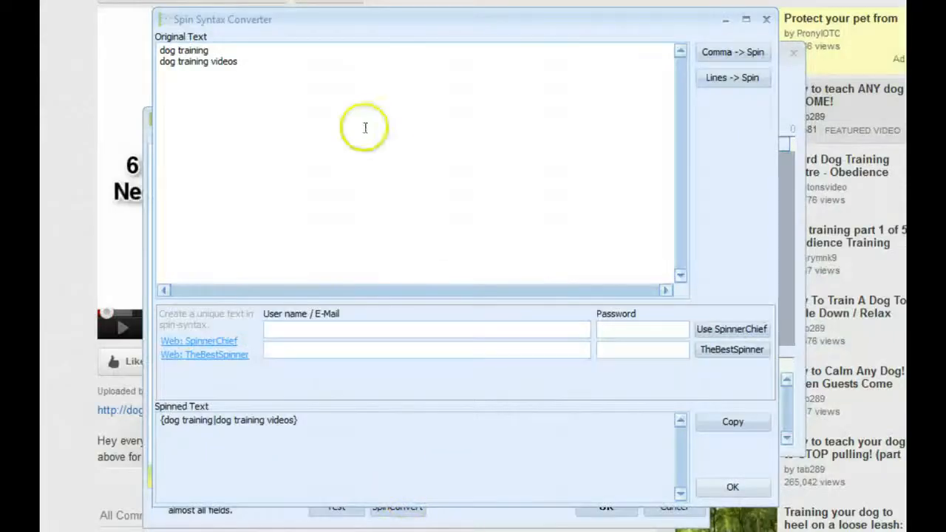
{"action": "left_click_drag", "start_coordinate": [363, 126], "coordinate": [118, 18]}
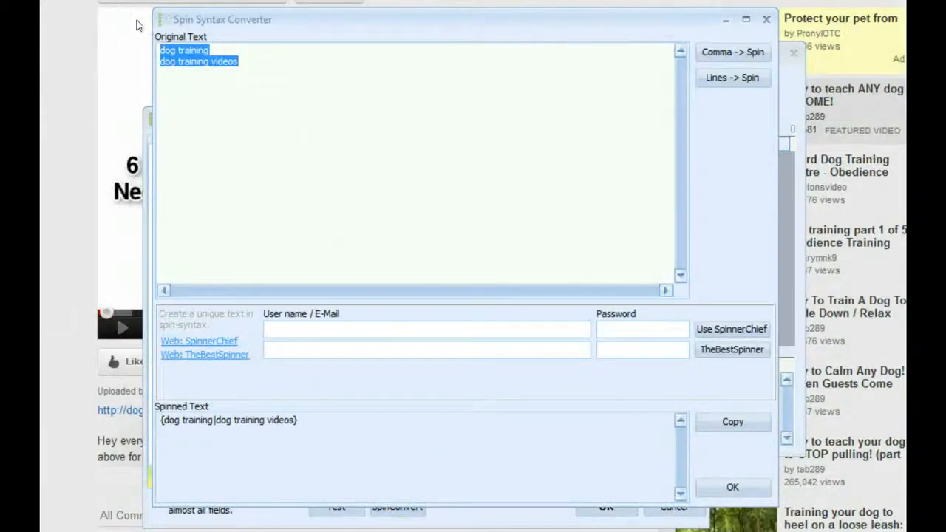
{"action": "key", "text": "ctrl+v"}
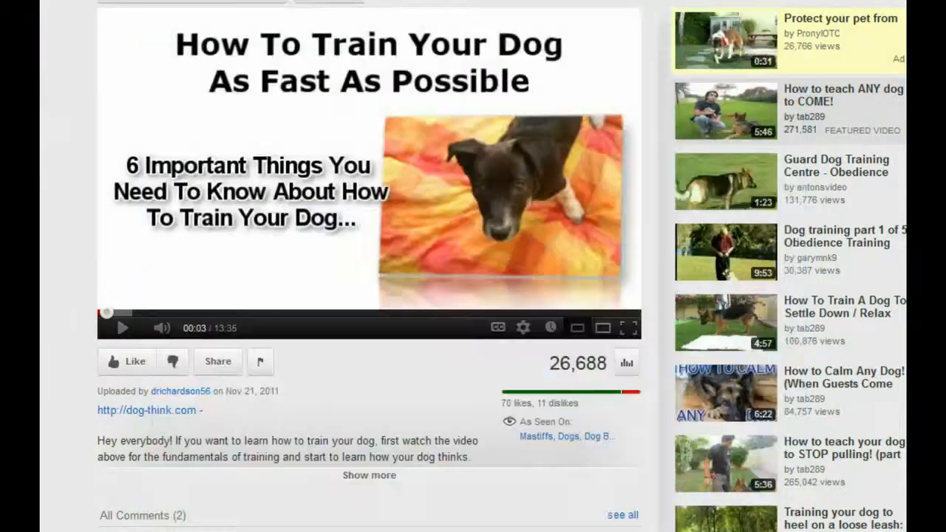
- Open the YouTube result "Dog Obedience Training - cool trick", copy its video ID, and return to the converter's original text to add it
{"action": "key", "text": "alt+Left"}
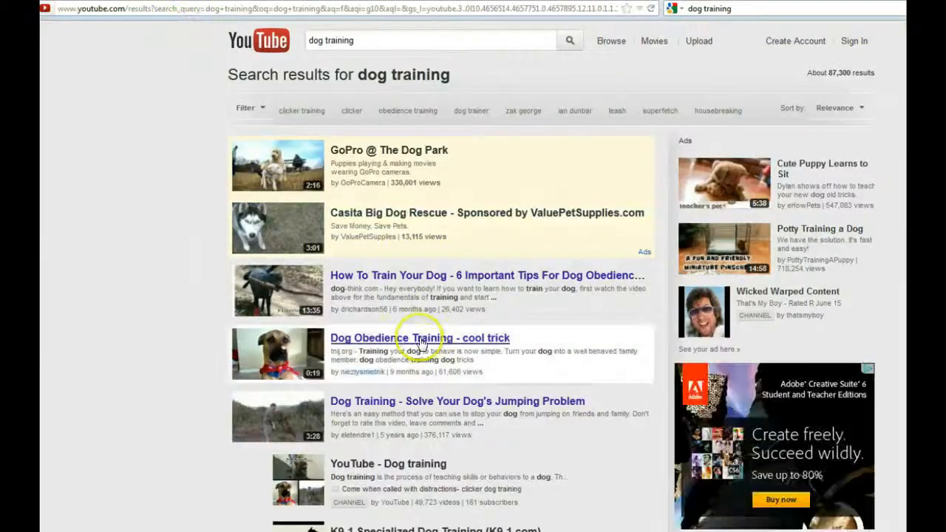
{"action": "left_click", "coordinate": [420, 339]}
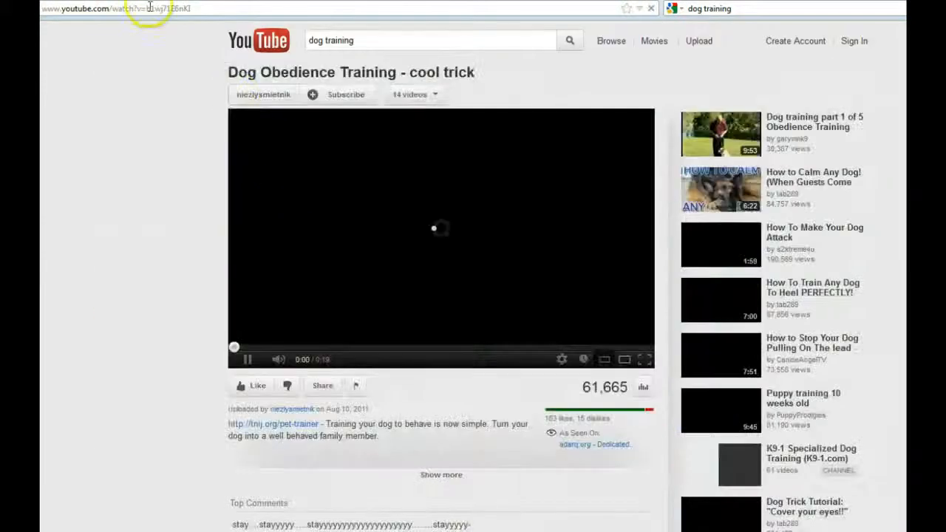
{"action": "left_click_drag", "start_coordinate": [147, 8], "coordinate": [191, 8]}
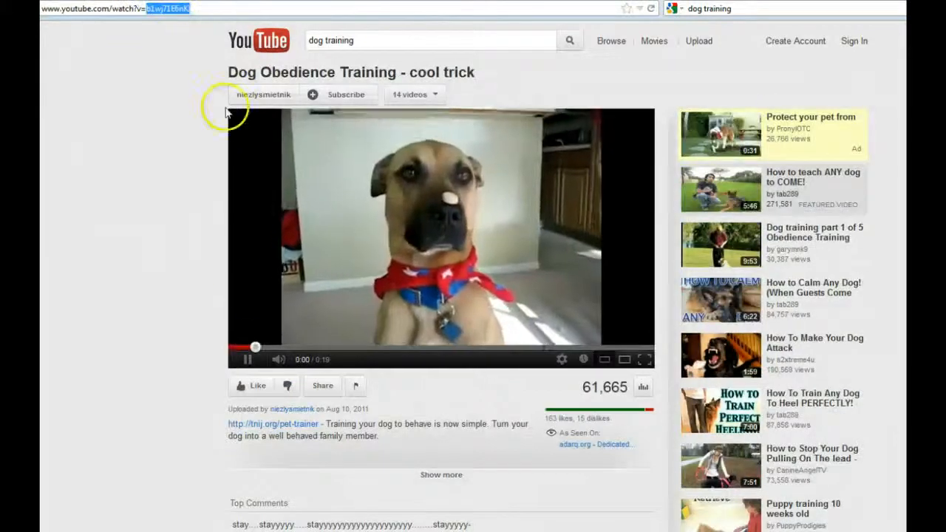
{"action": "left_click", "coordinate": [250, 360]}
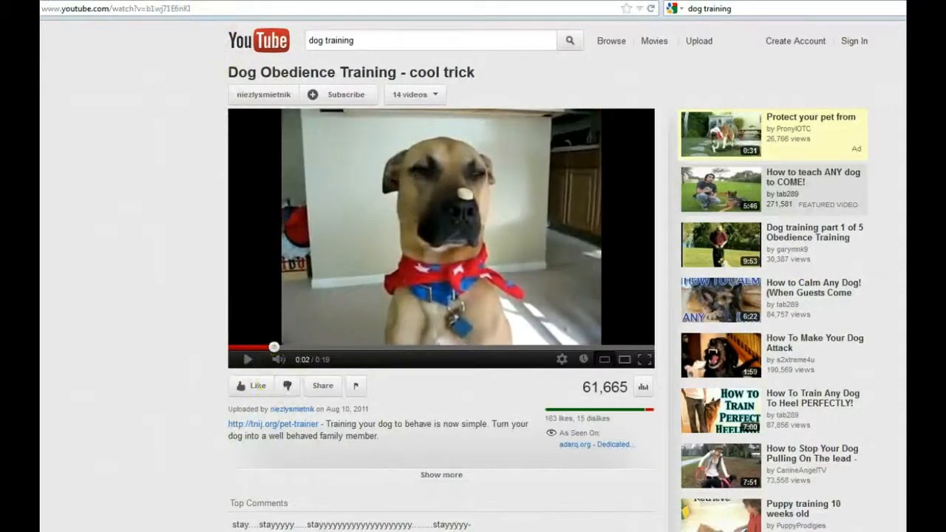
{"action": "key", "text": "alt+Tab"}
{"action": "left_click", "coordinate": [353, 150]}
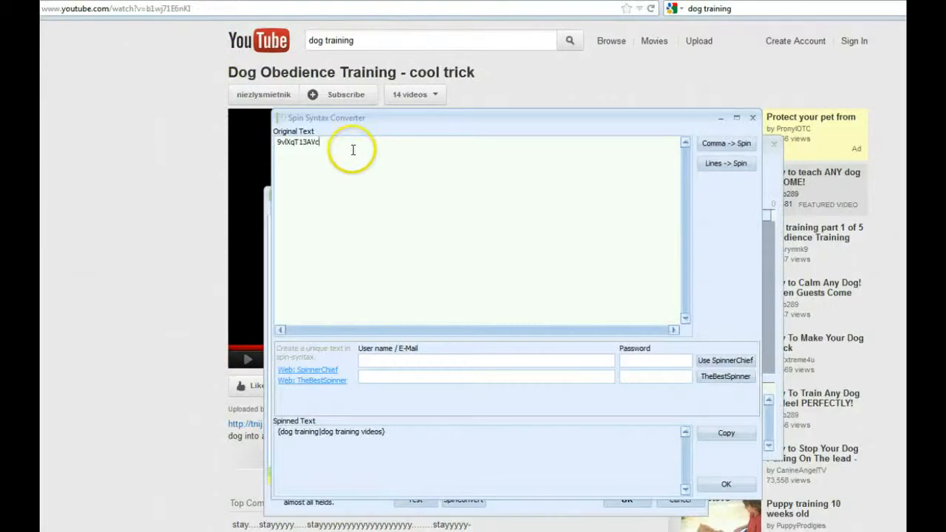
- Open the YouTube result "House Training Your New Puppy", copy its video ID, pause the video, and add the ID to the converter's original text
{"action": "left_click", "coordinate": [174, 88]}
{"action": "key", "text": "alt+Left"}
{"action": "scroll", "coordinate": [348, 196], "scroll_direction": "down", "scroll_amount": 3}
{"action": "scroll", "coordinate": [350, 202], "scroll_direction": "down", "scroll_amount": 2}
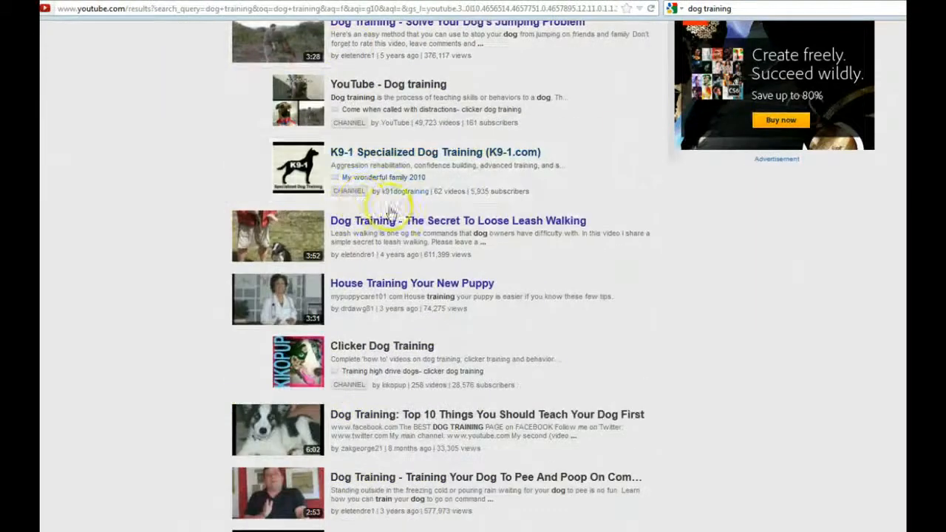
{"action": "left_click", "coordinate": [393, 285]}
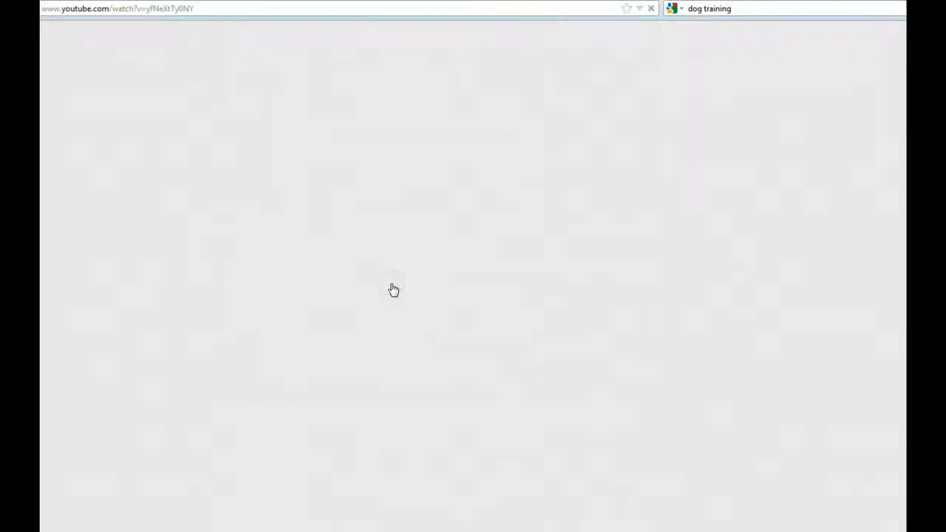
{"action": "left_click_drag", "start_coordinate": [148, 9], "coordinate": [193, 9]}
{"action": "key", "text": "ctrl+c"}
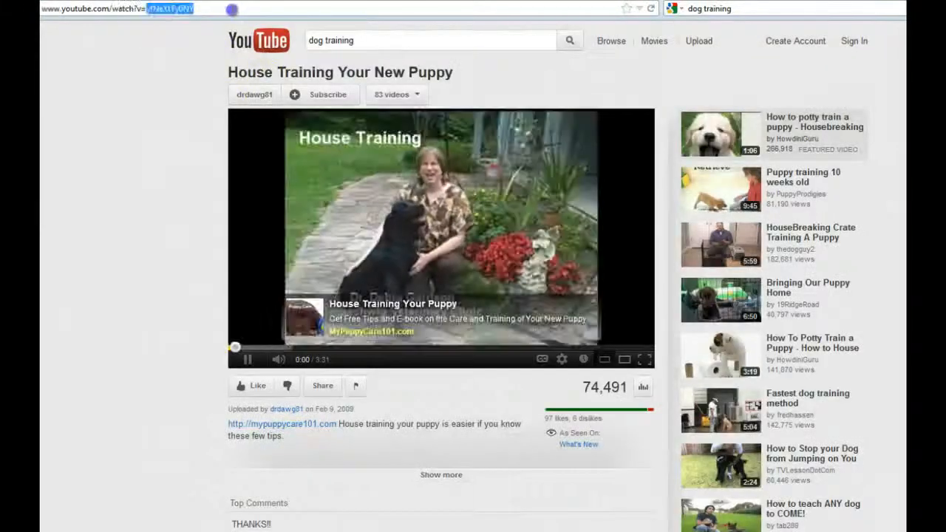
{"action": "left_click", "coordinate": [240, 347]}
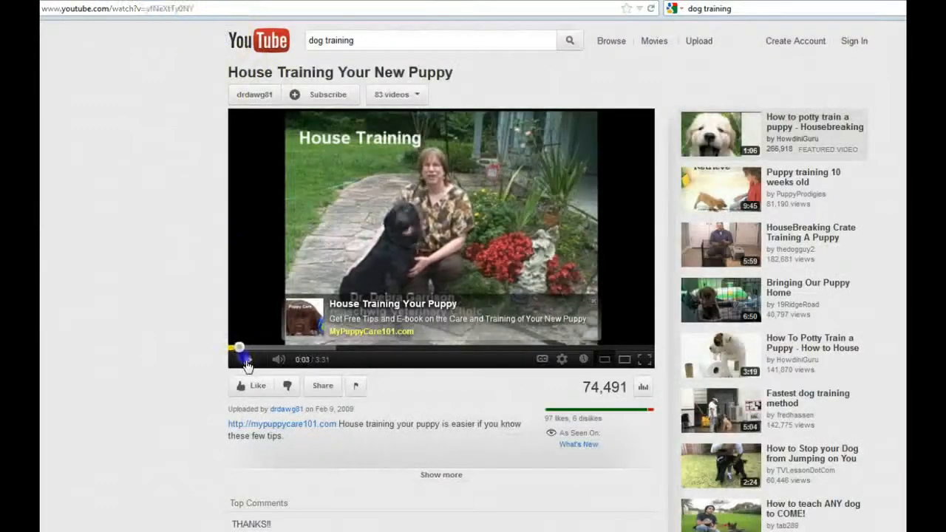
{"action": "key", "text": "alt+Tab"}
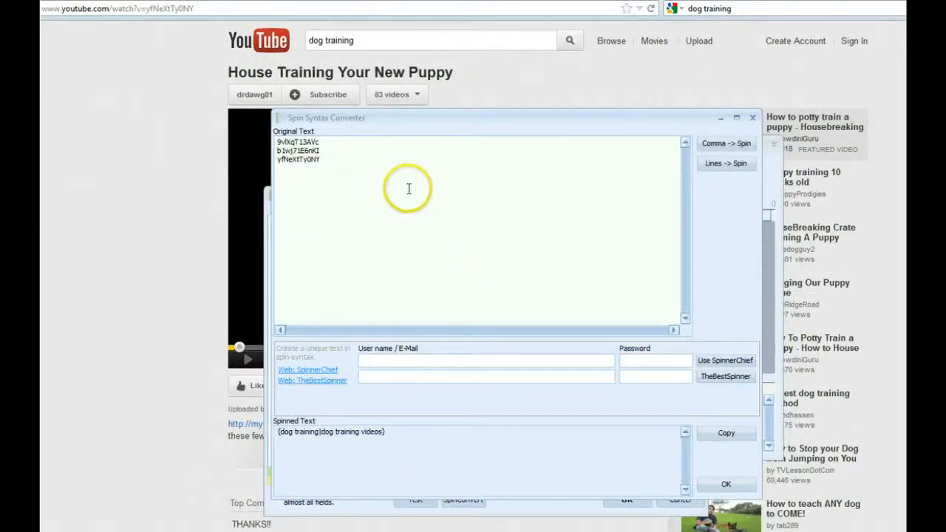
- Convert the three listed video IDs from lines into spin syntax and close the Spin Syntax Converter
{"action": "left_click", "coordinate": [728, 164]}
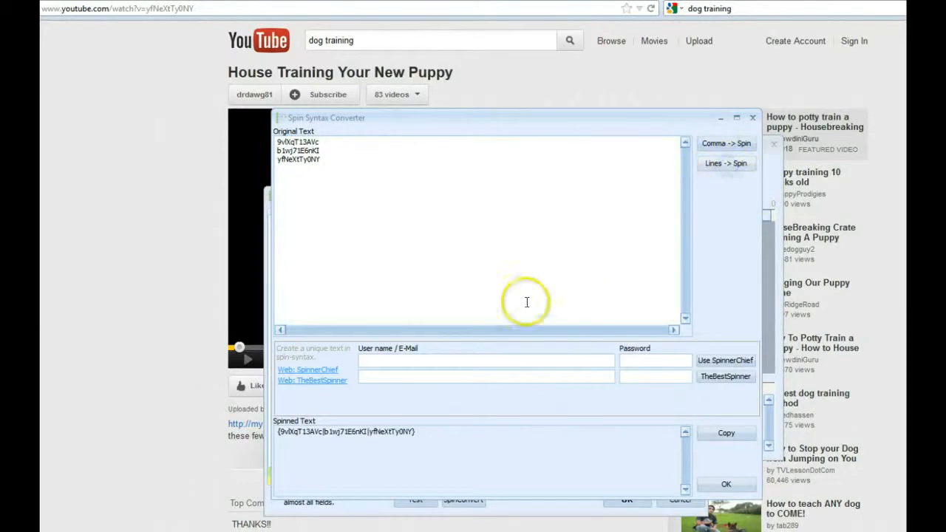
{"action": "left_click_drag", "start_coordinate": [439, 441], "coordinate": [264, 424]}
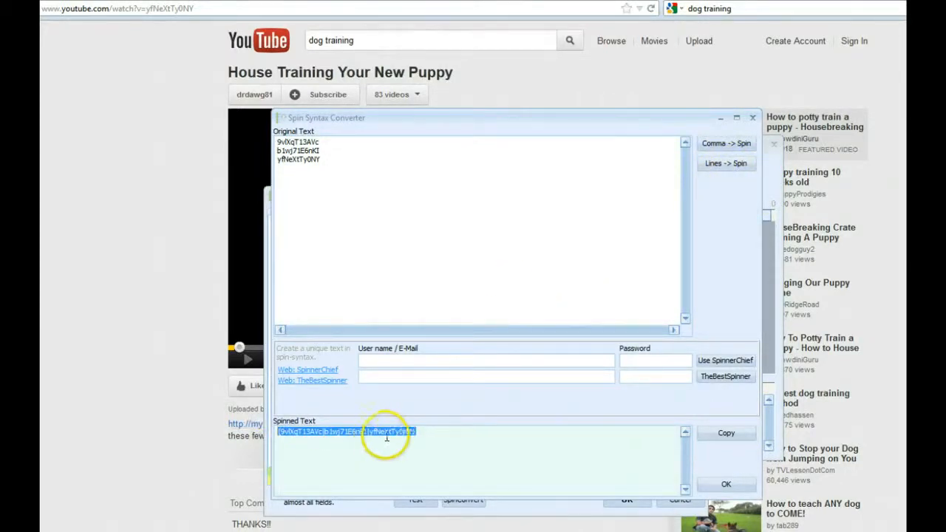
{"action": "left_click", "coordinate": [753, 117]}
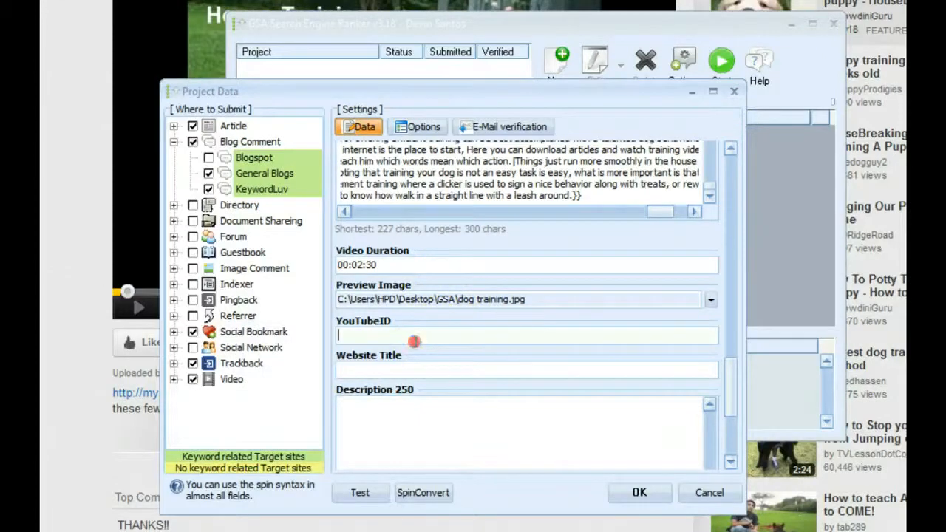
- Copy the spun video IDs from the Spin Syntax Converter and paste them into the project's YouTubeID field
{"action": "right_click", "coordinate": [415, 340]}
{"action": "left_click", "coordinate": [453, 418]}
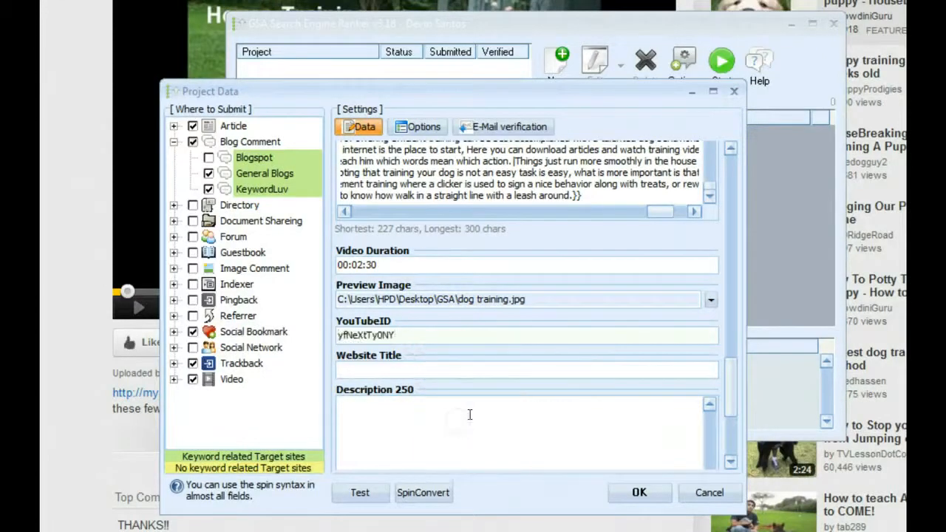
{"action": "left_click", "coordinate": [422, 492]}
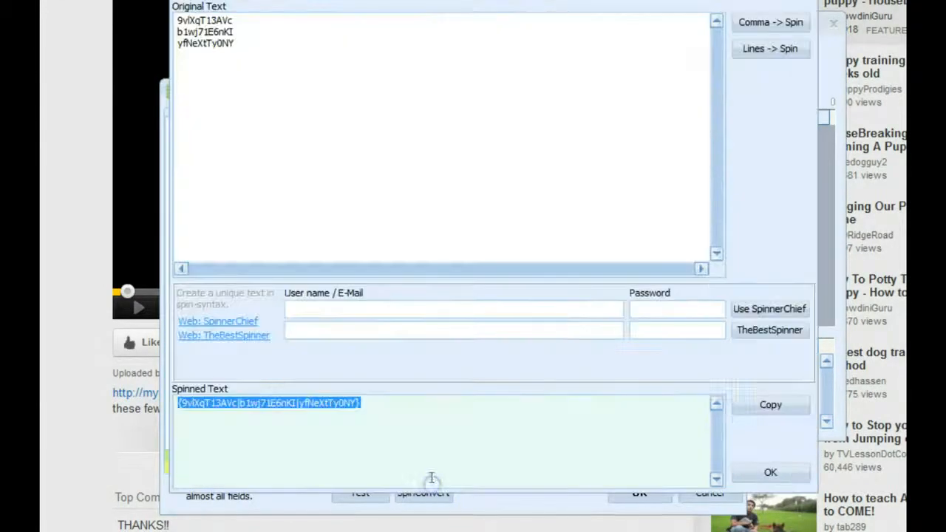
{"action": "left_click", "coordinate": [765, 408]}
{"action": "left_click", "coordinate": [768, 472]}
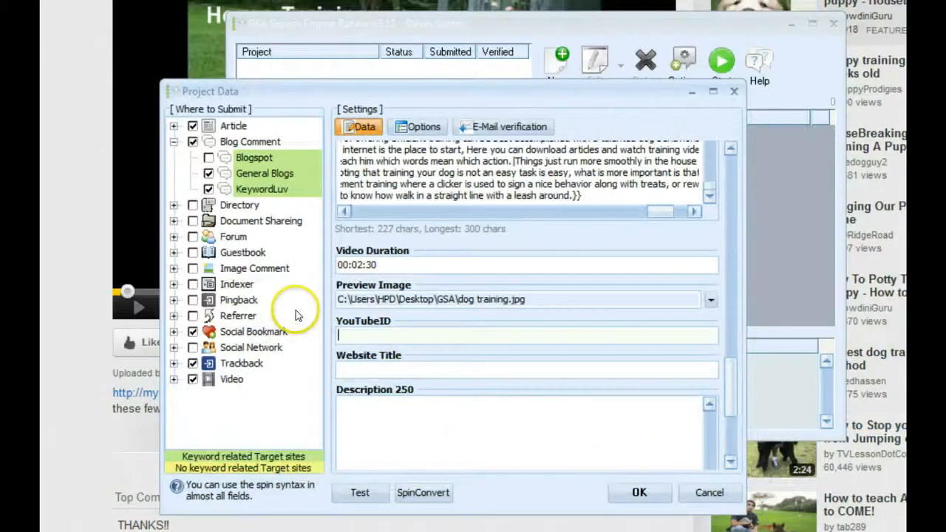
{"action": "right_click", "coordinate": [413, 335]}
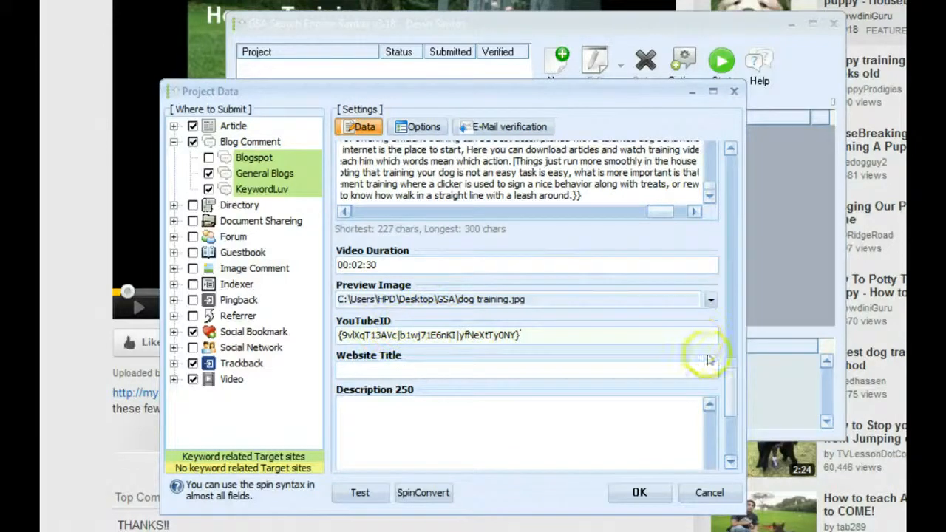
- Copy the spun bookmark title from the content generator and paste it as the project's Website Title
{"action": "left_click", "coordinate": [735, 410]}
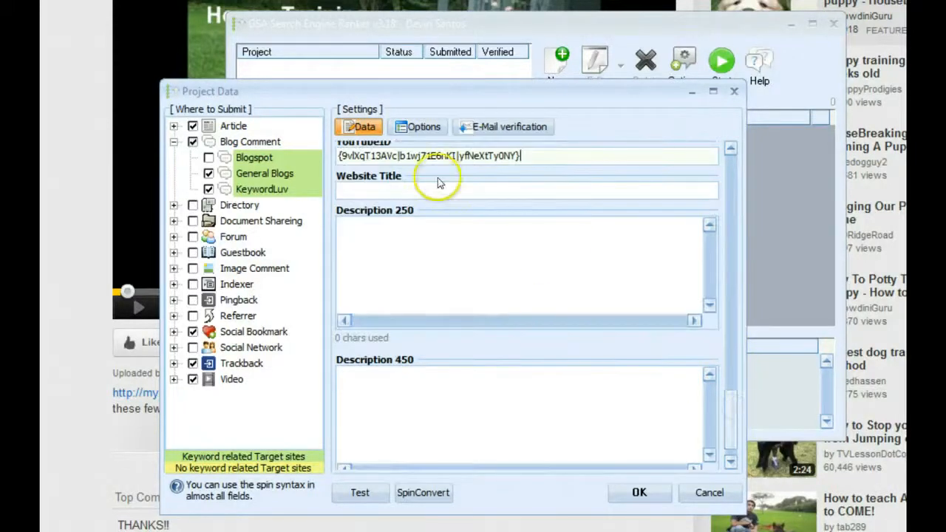
{"action": "mouse_move", "coordinate": [347, 186]}
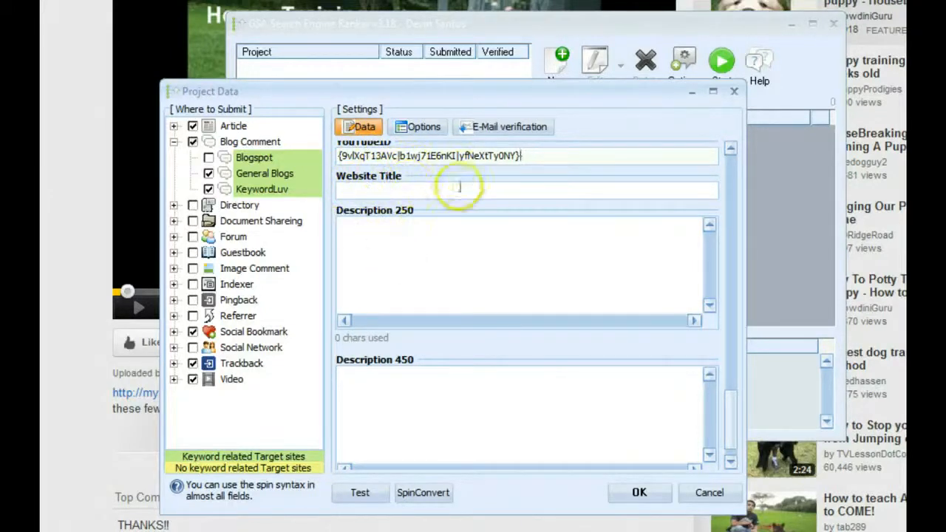
{"action": "mouse_move", "coordinate": [387, 190]}
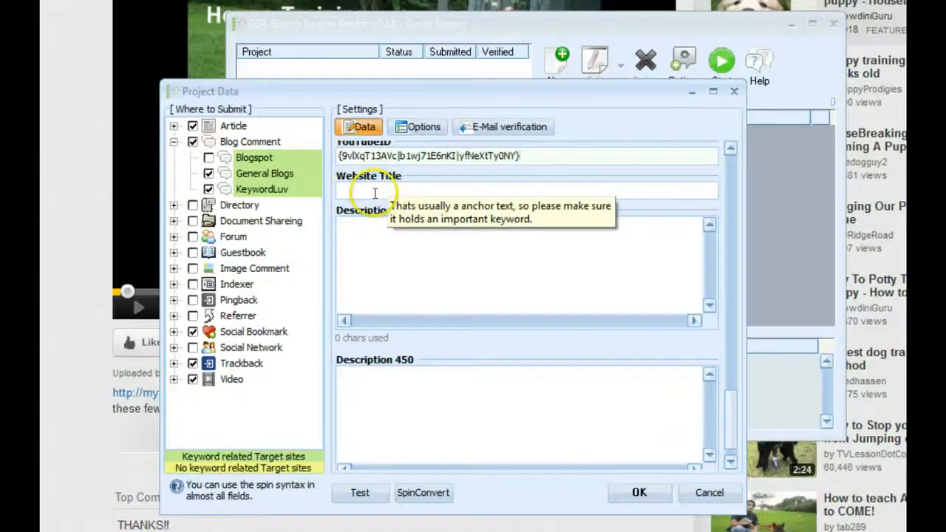
{"action": "left_click", "coordinate": [374, 193]}
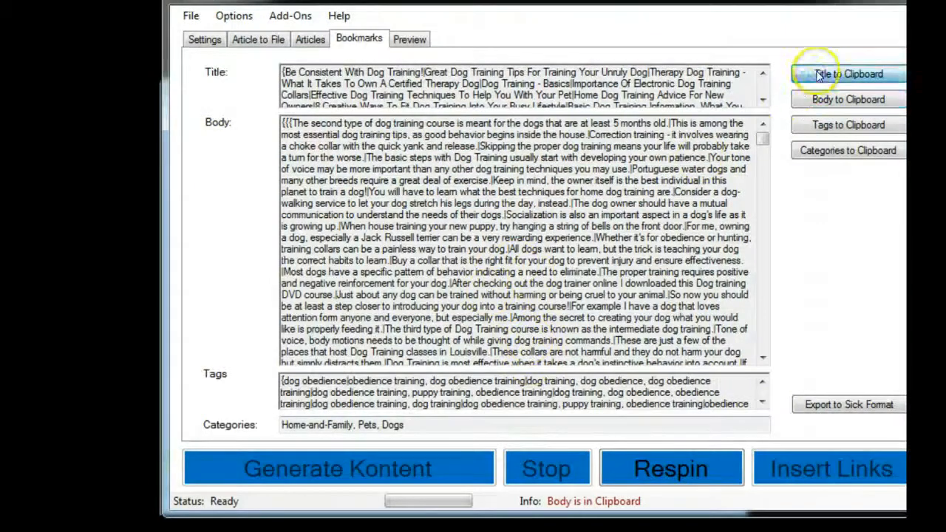
{"action": "left_click", "coordinate": [821, 75]}
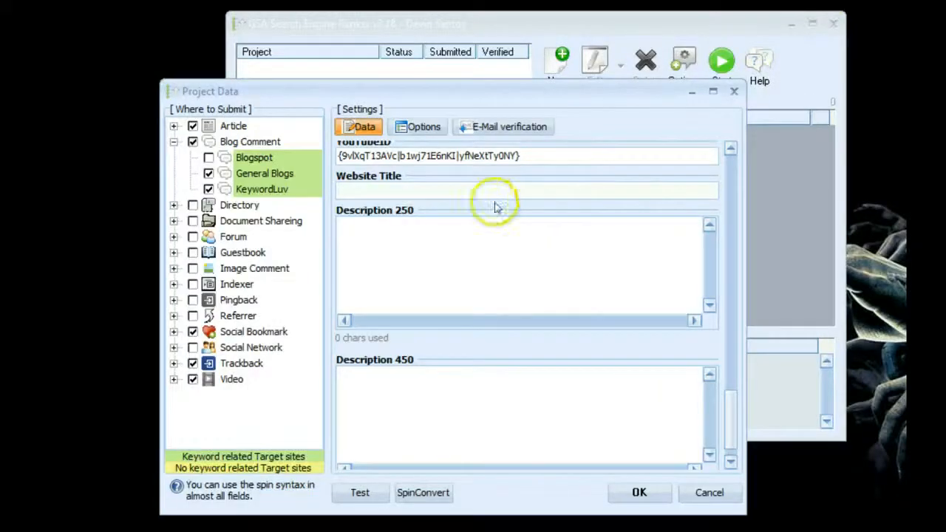
{"action": "left_click", "coordinate": [466, 187]}
{"action": "right_click", "coordinate": [467, 187]}
{"action": "left_click", "coordinate": [507, 264]}
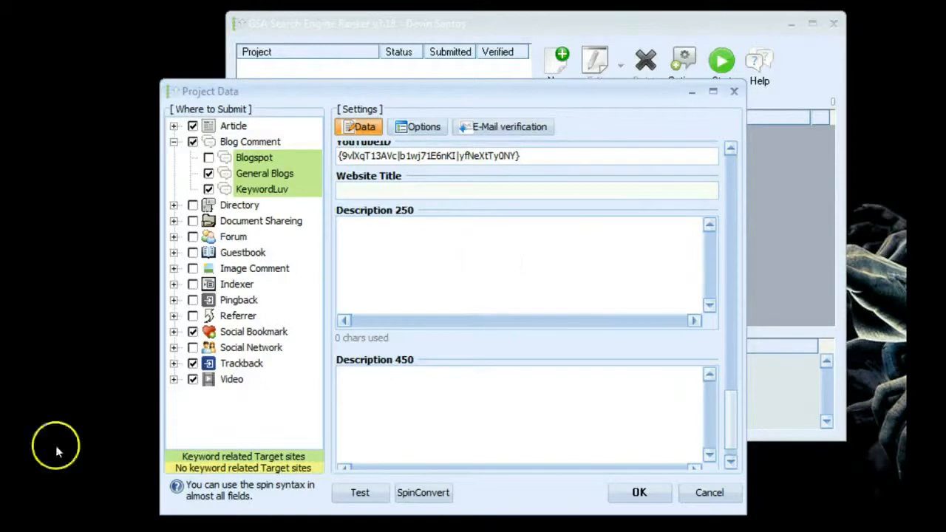
- Copy the spun bookmark body from the content generator and paste it into both Description 250 and Description 450
{"action": "left_click", "coordinate": [420, 251]}
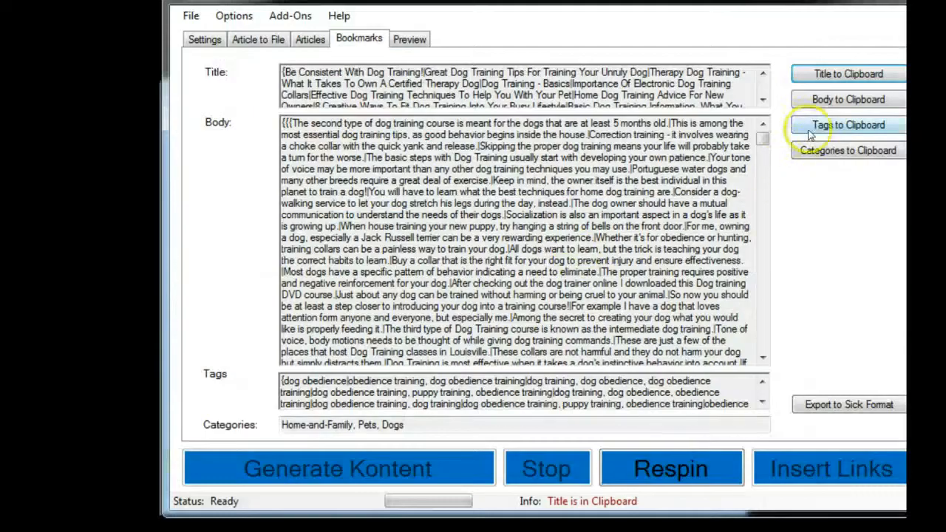
{"action": "left_click", "coordinate": [832, 103]}
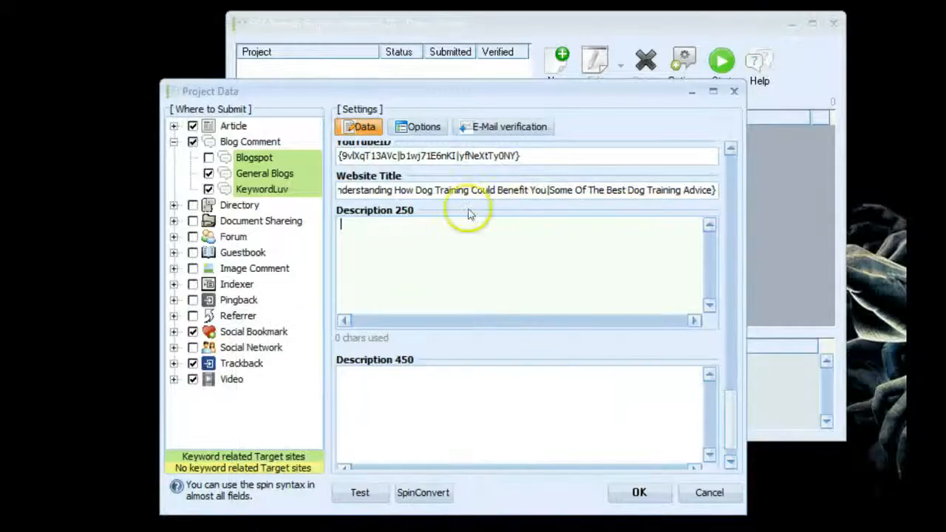
{"action": "right_click", "coordinate": [454, 222]}
{"action": "left_click", "coordinate": [491, 300]}
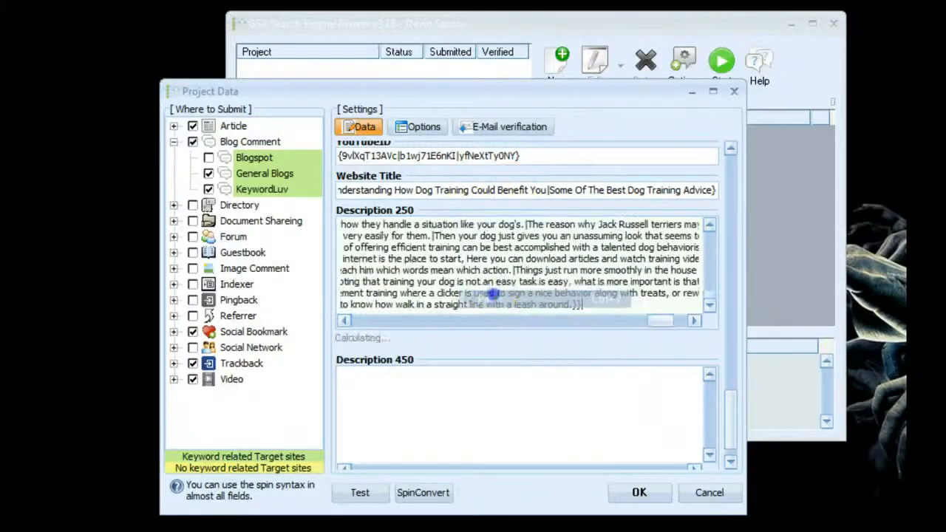
{"action": "right_click", "coordinate": [429, 407]}
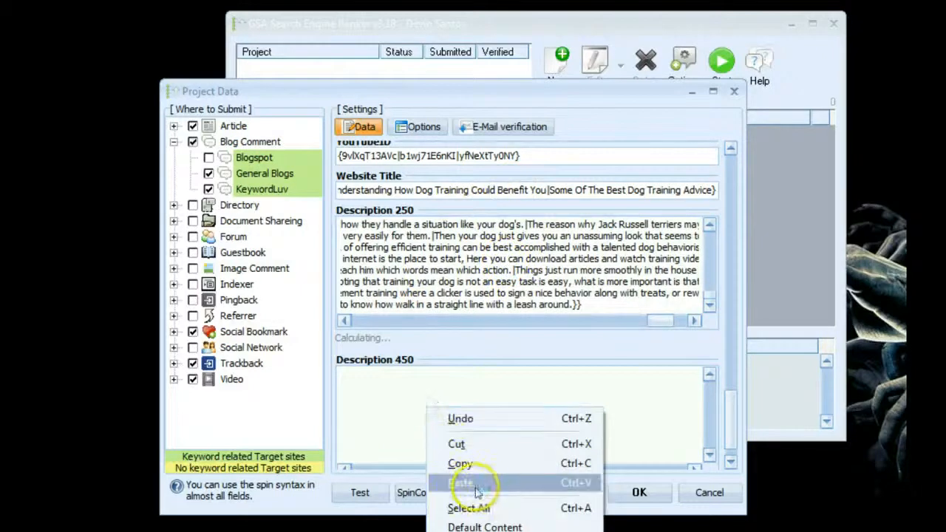
{"action": "left_click", "coordinate": [477, 489]}
- Test the project data, enlarge the preview, review the generated field contents down to Description_450, and close the preview
{"action": "left_click_drag", "start_coordinate": [729, 435], "coordinate": [734, 188]}
{"action": "left_click", "coordinate": [352, 495]}
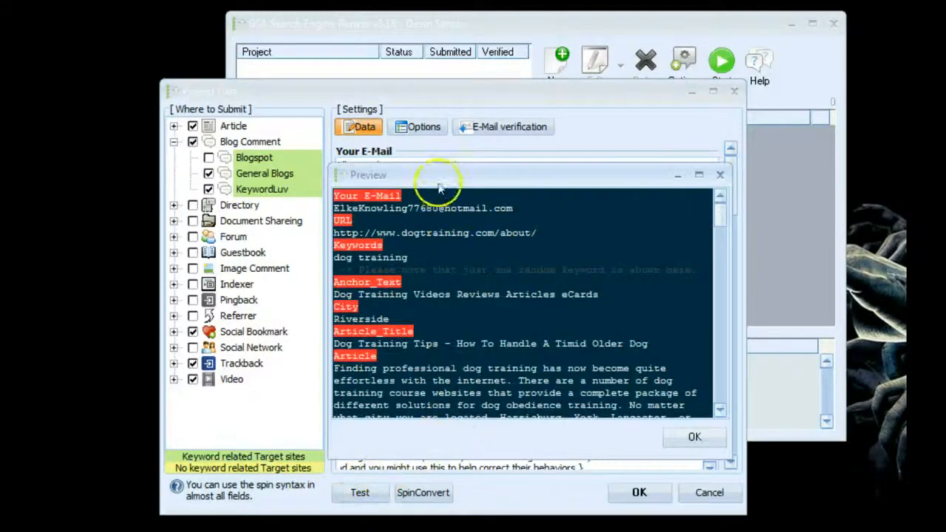
{"action": "left_click_drag", "start_coordinate": [390, 125], "coordinate": [349, 57]}
{"action": "left_click_drag", "start_coordinate": [641, 338], "coordinate": [708, 476]}
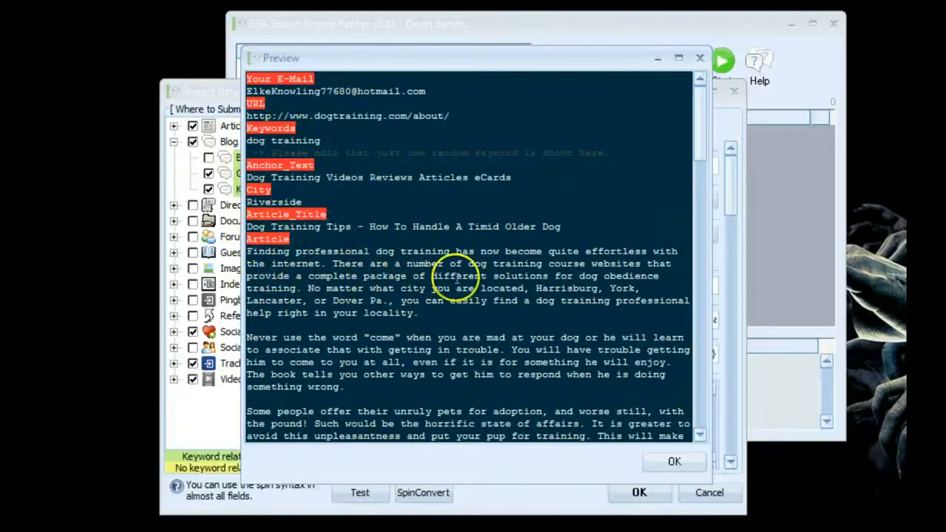
{"action": "left_click_drag", "start_coordinate": [695, 145], "coordinate": [701, 409]}
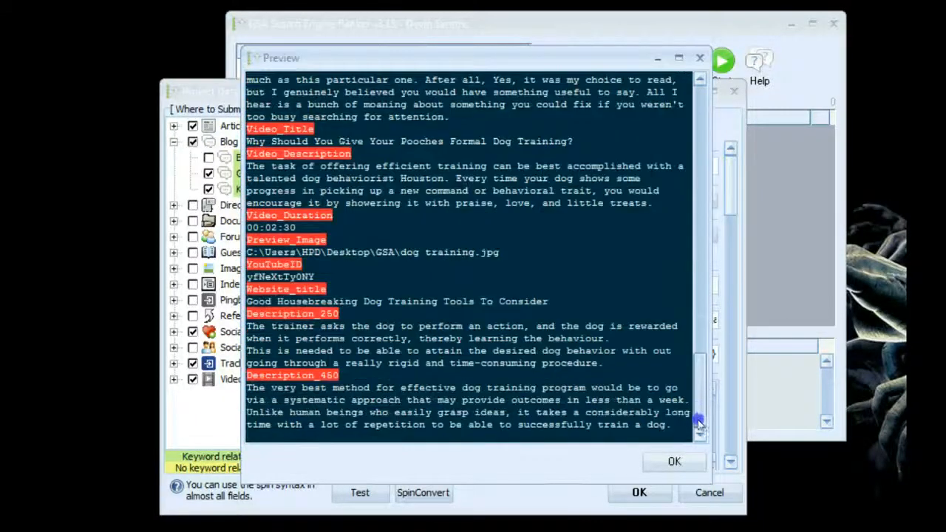
{"action": "left_click", "coordinate": [698, 59]}
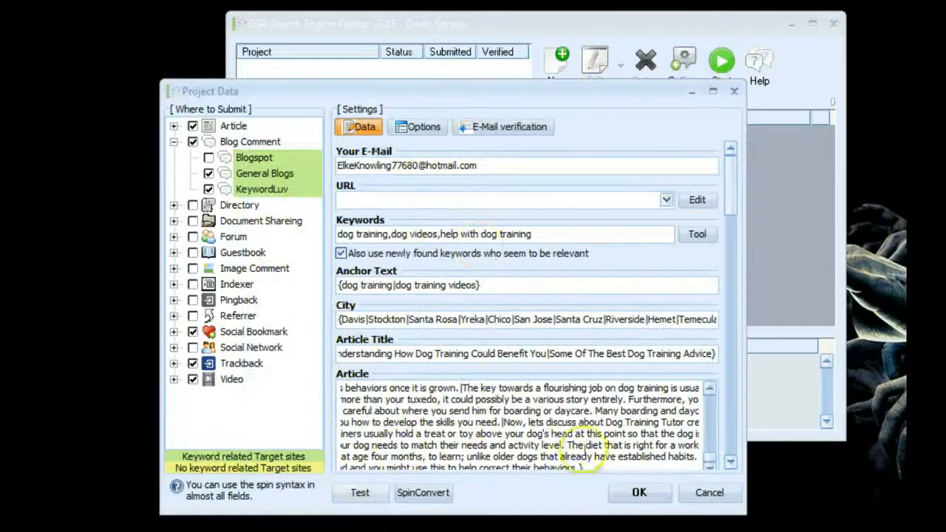
{"action": "left_click_drag", "start_coordinate": [430, 95], "coordinate": [482, 24]}
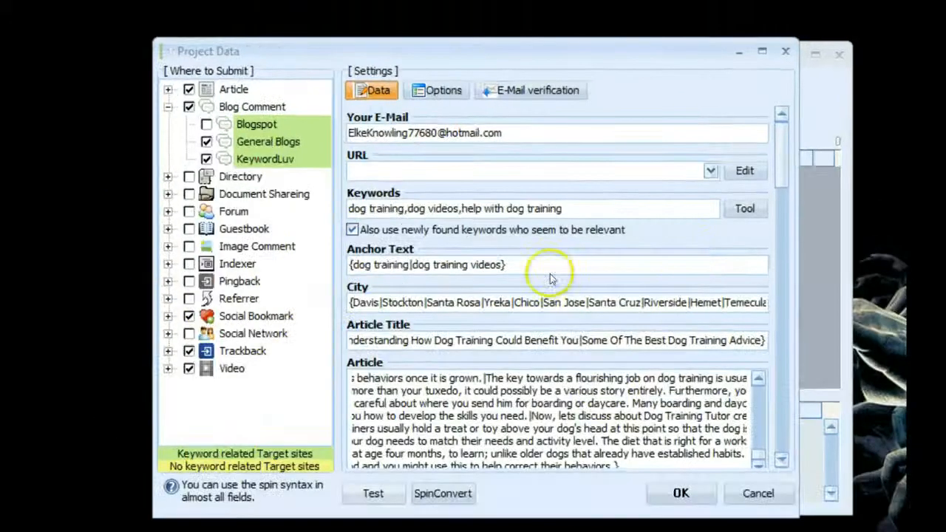
{"action": "left_click_drag", "start_coordinate": [782, 113], "coordinate": [779, 258]}
{"action": "left_click_drag", "start_coordinate": [780, 316], "coordinate": [782, 148]}
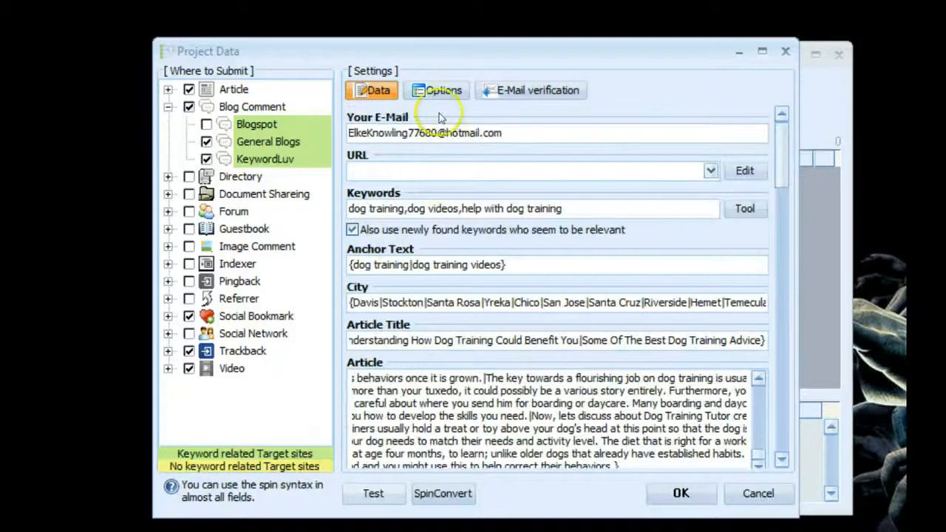
- In the project options, skip sites with more than 100 outgoing links and sites with a PR below 1, including unknown PR
{"action": "left_click", "coordinate": [427, 90]}
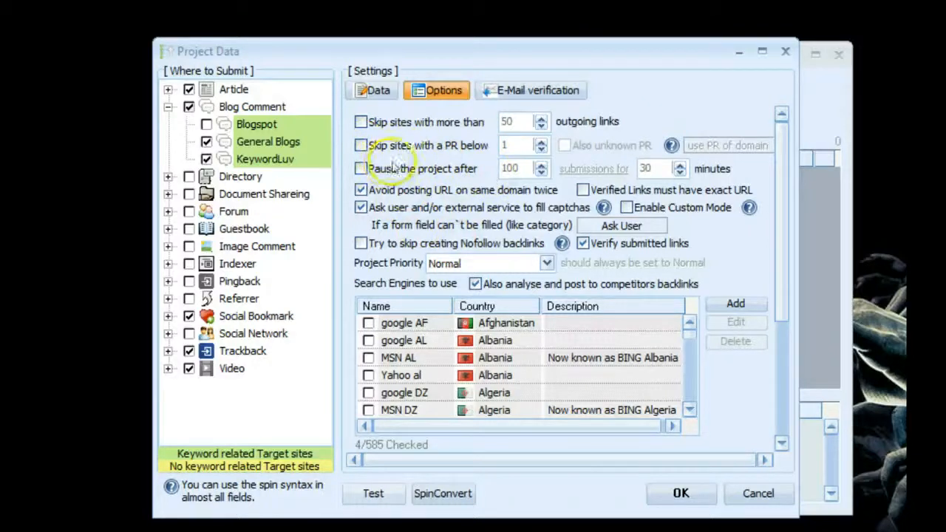
{"action": "double_click", "coordinate": [509, 121]}
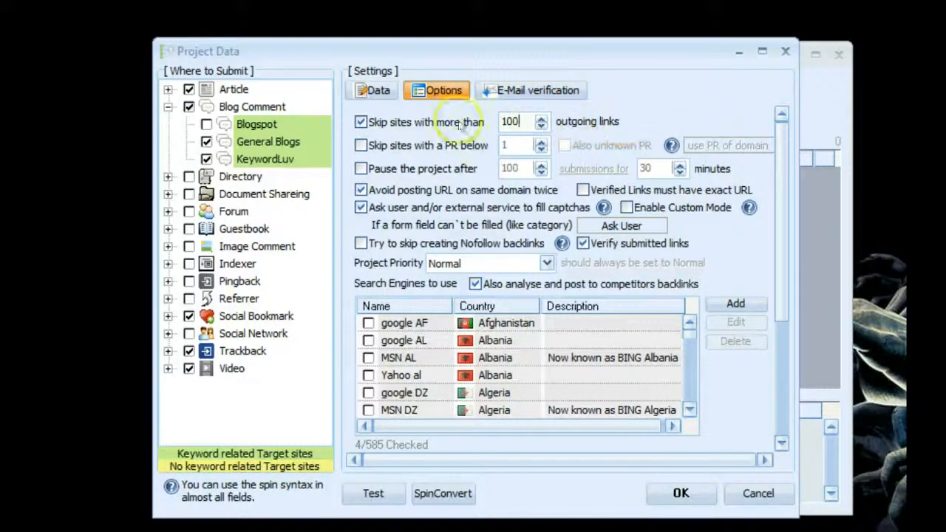
{"action": "left_click", "coordinate": [361, 147]}
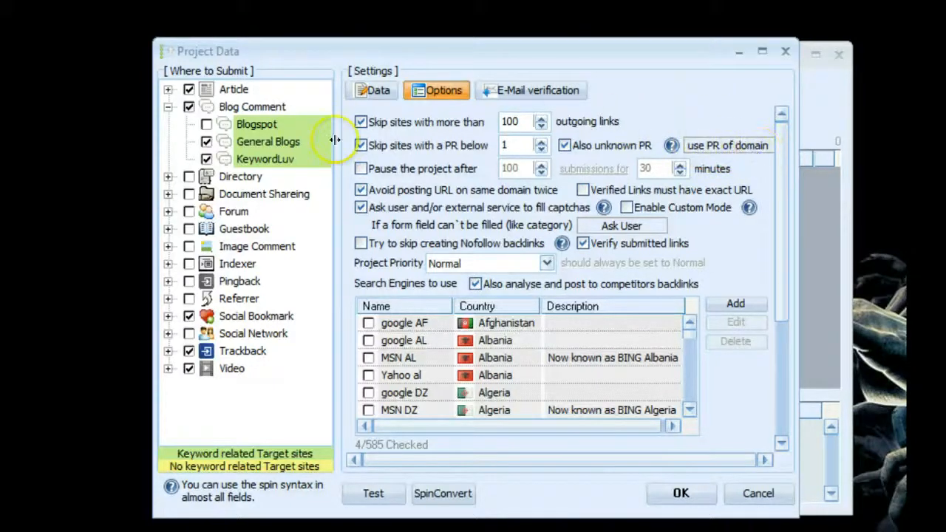
- Enable pausing the project after 100 verifications for 1440 minutes
{"action": "left_click", "coordinate": [367, 172]}
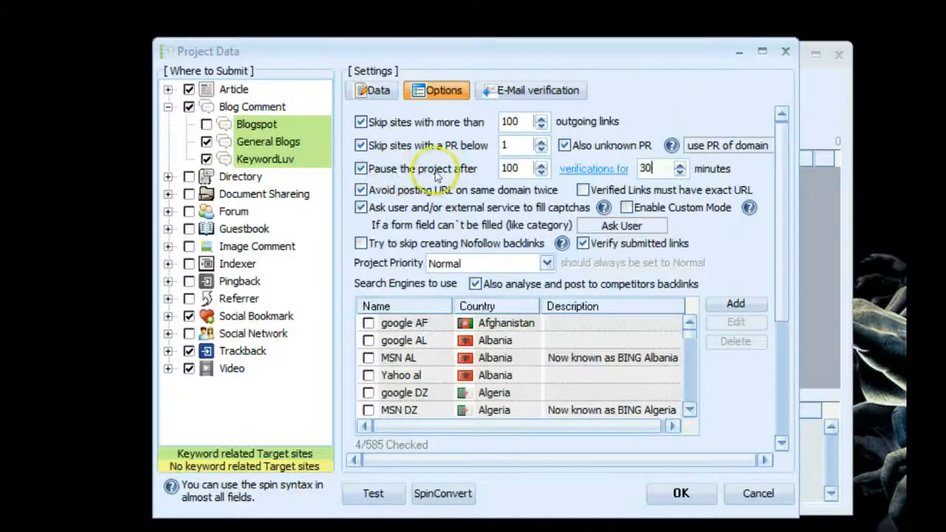
{"action": "left_click", "coordinate": [521, 169]}
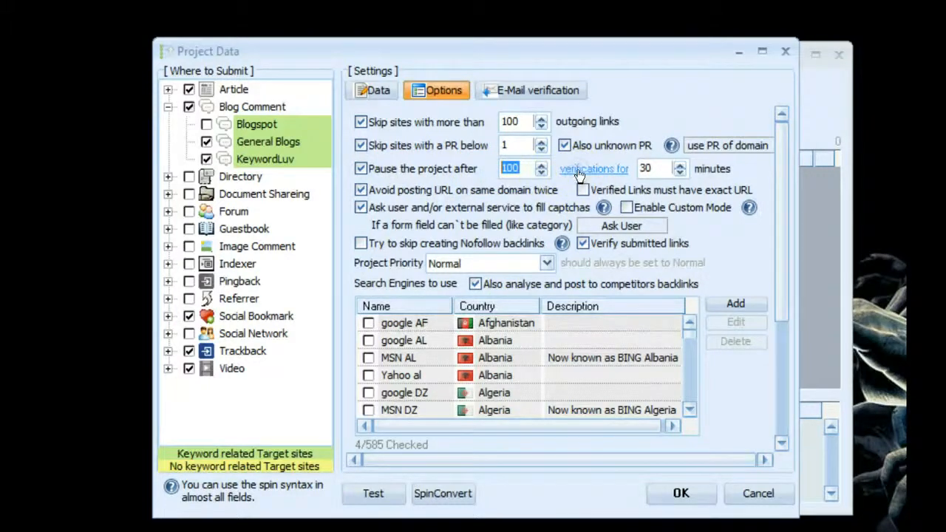
{"action": "left_click", "coordinate": [657, 169]}
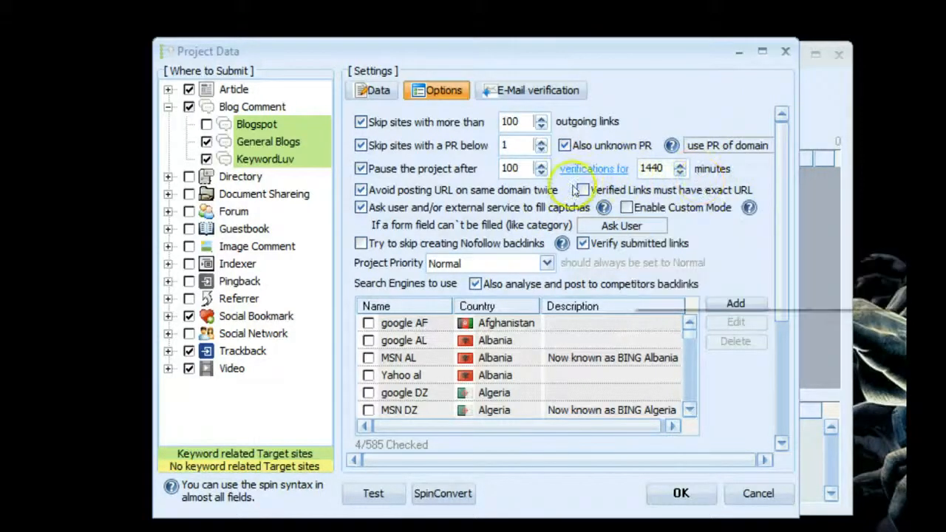
{"action": "mouse_move", "coordinate": [695, 193]}
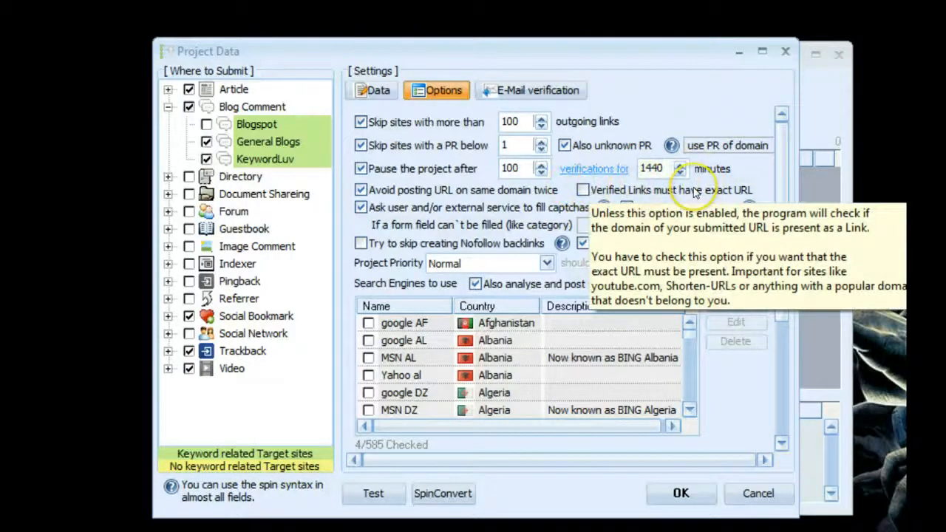
- Set form fields that can't be filled to Choose Random and keep the project priority at Normal
{"action": "mouse_move", "coordinate": [632, 195]}
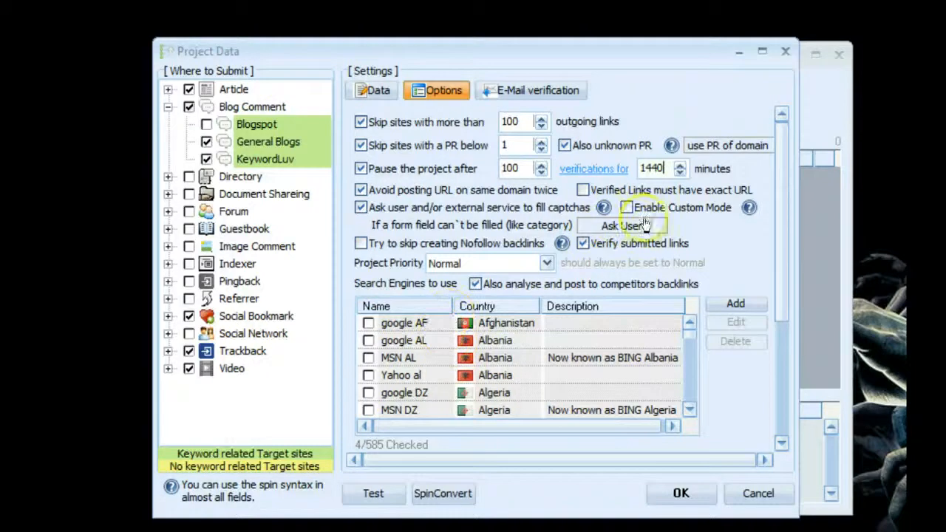
{"action": "mouse_move", "coordinate": [716, 218]}
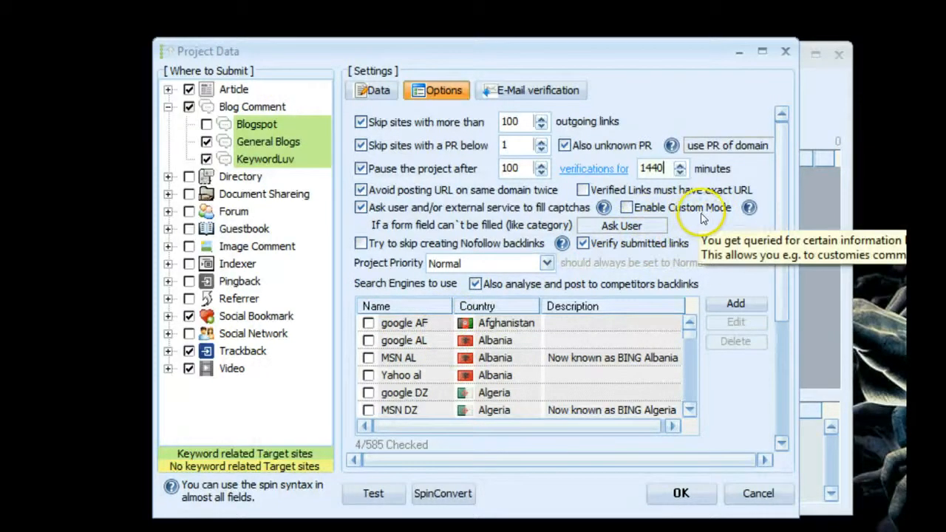
{"action": "mouse_move", "coordinate": [687, 213]}
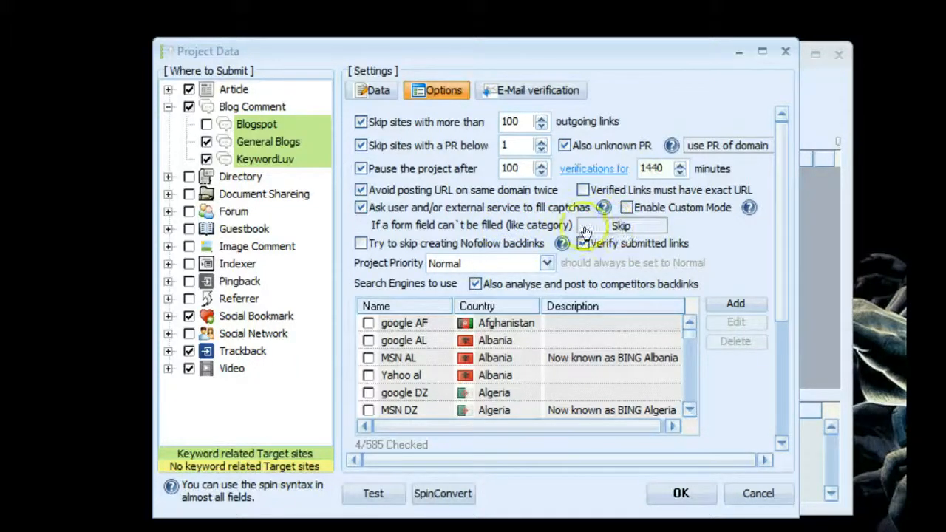
{"action": "left_click", "coordinate": [646, 229]}
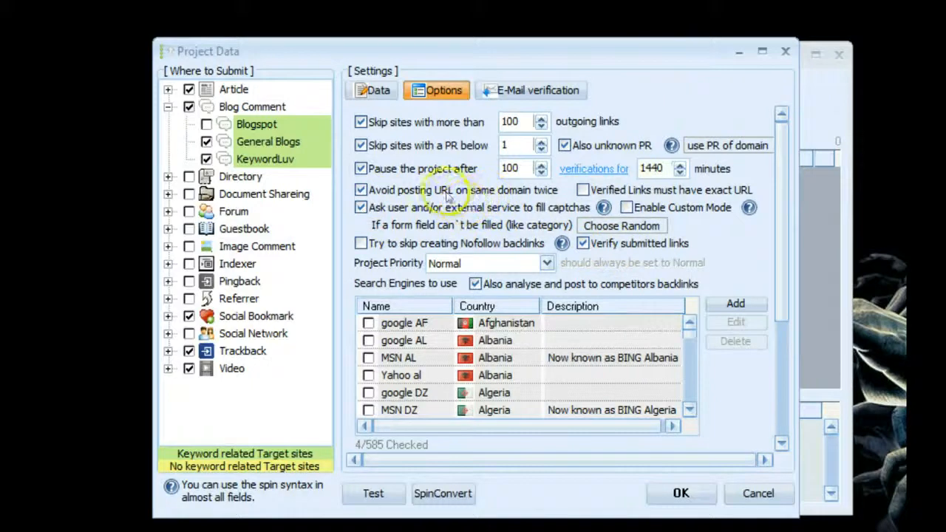
{"action": "left_click", "coordinate": [647, 169]}
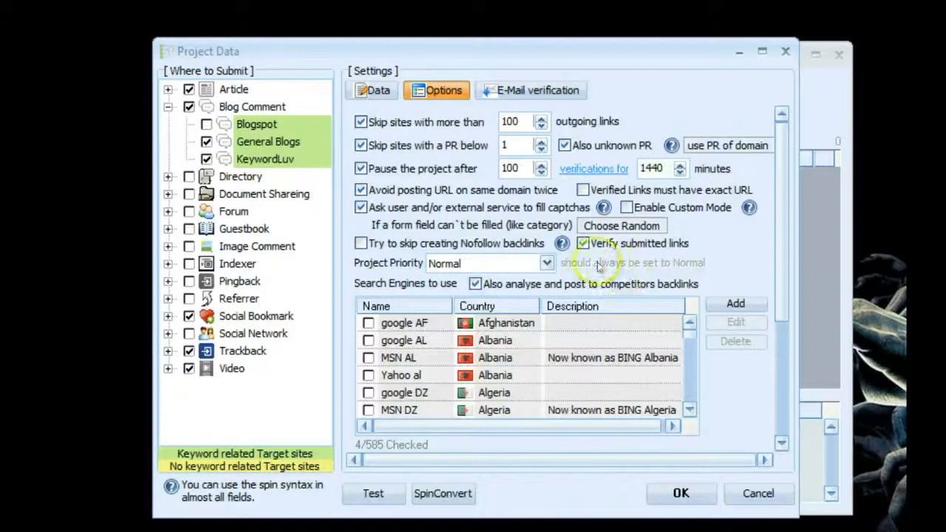
{"action": "left_click", "coordinate": [546, 264]}
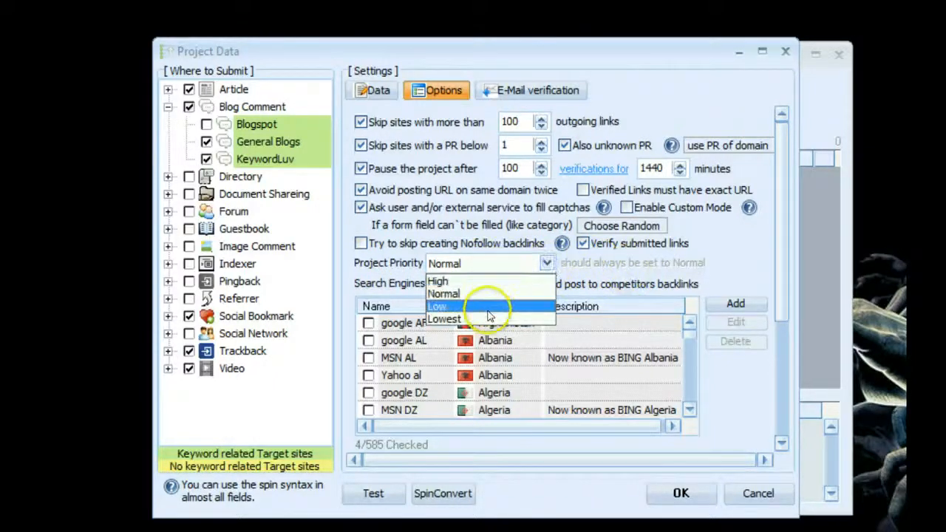
{"action": "left_click", "coordinate": [617, 268]}
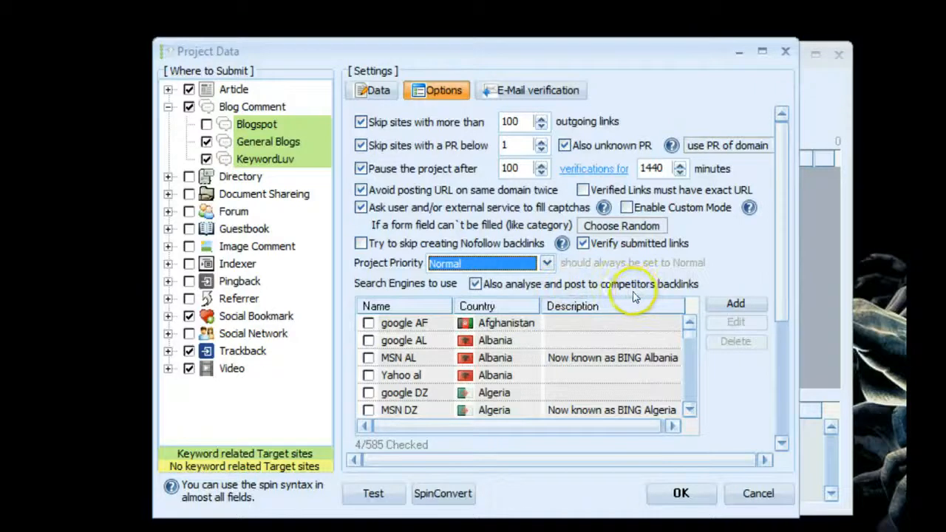
{"action": "left_click", "coordinate": [783, 281]}
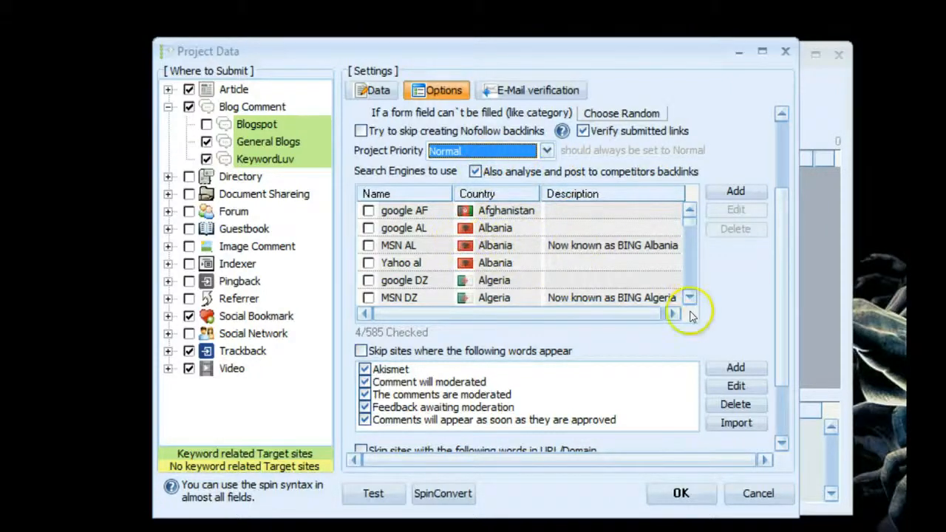
{"action": "right_click", "coordinate": [516, 242]}
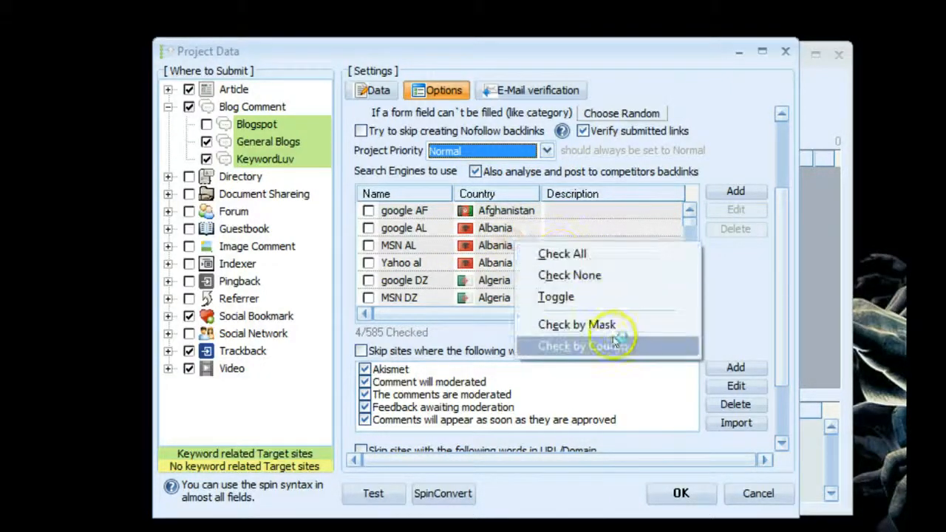
{"action": "left_click", "coordinate": [379, 166]}
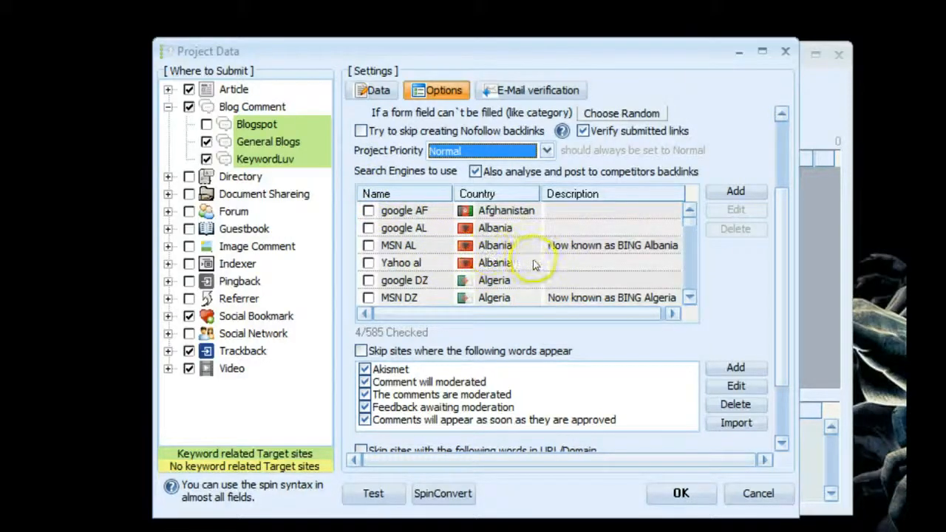
{"action": "left_click_drag", "start_coordinate": [573, 63], "coordinate": [605, 123]}
{"action": "left_click", "coordinate": [406, 151]}
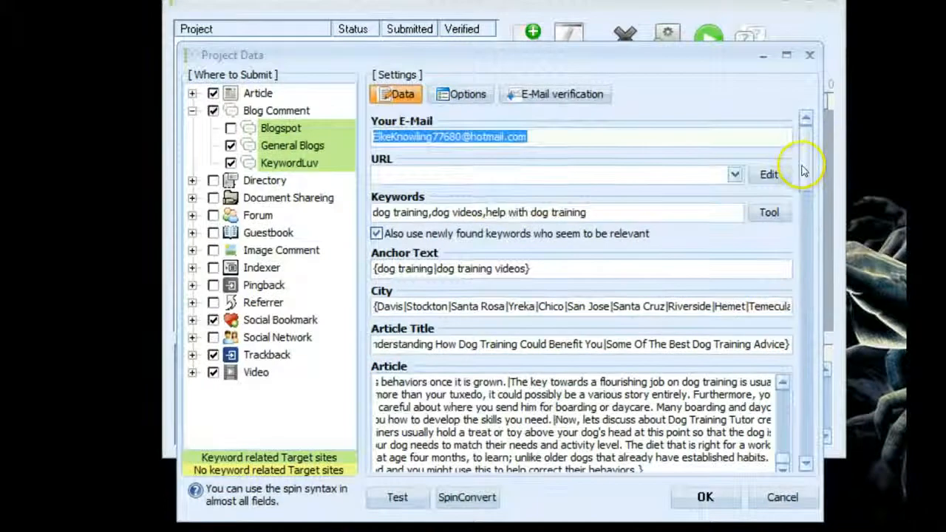
{"action": "left_click_drag", "start_coordinate": [811, 227], "coordinate": [812, 237]}
{"action": "left_click_drag", "start_coordinate": [805, 180], "coordinate": [805, 169]}
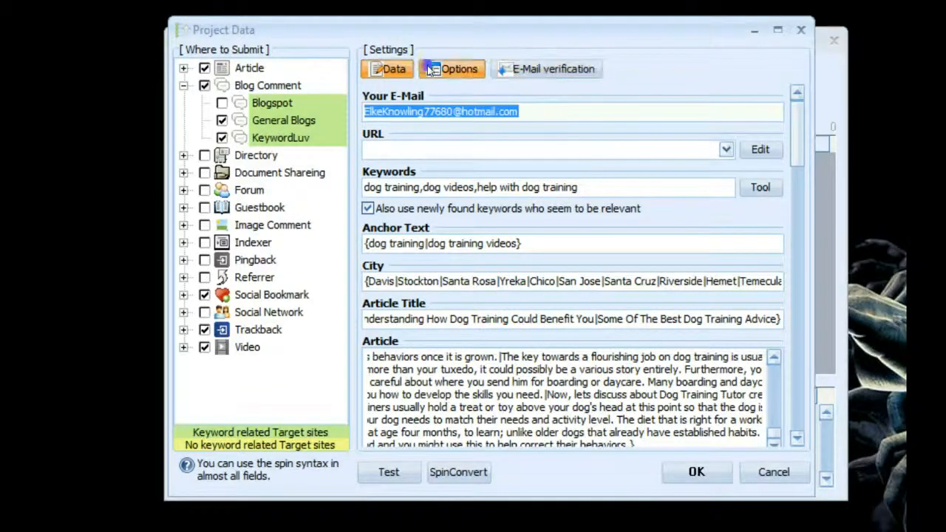
- In the project options, check all search engines for the country Japan
{"action": "left_click", "coordinate": [452, 69]}
{"action": "right_click", "coordinate": [517, 336]}
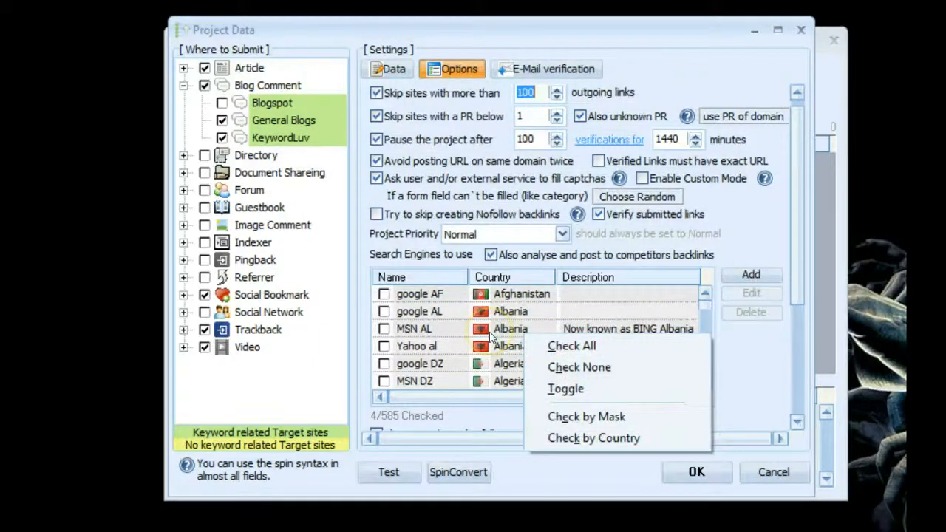
{"action": "left_click", "coordinate": [565, 438]}
{"action": "left_click", "coordinate": [519, 300]}
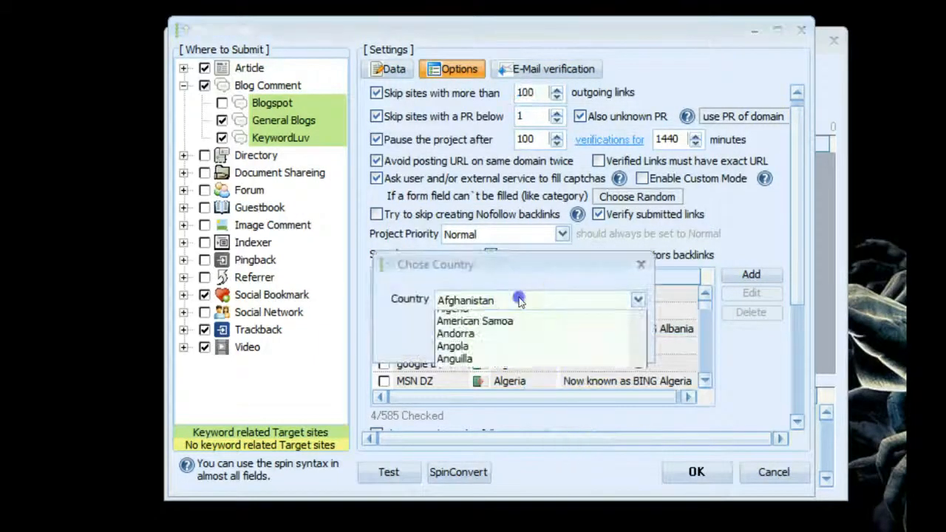
{"action": "key", "text": "j"}
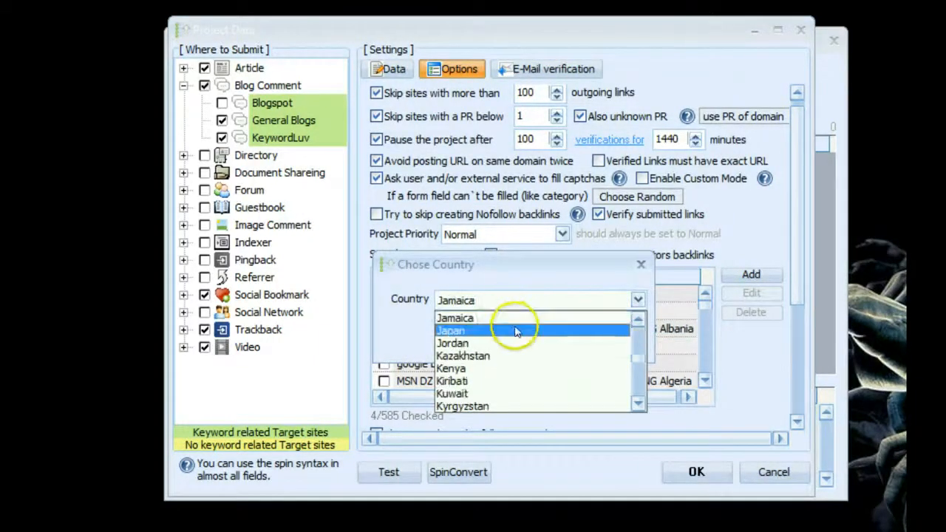
{"action": "left_click", "coordinate": [519, 331]}
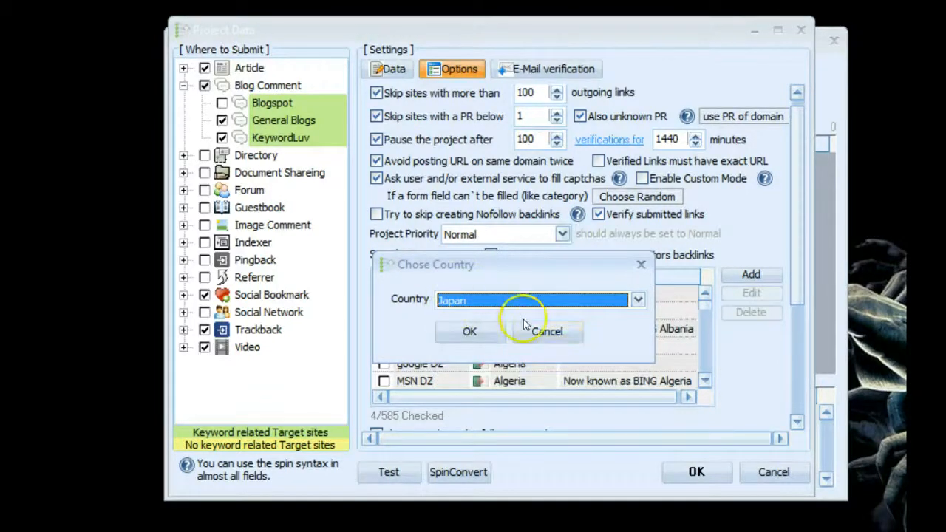
{"action": "left_click", "coordinate": [469, 331]}
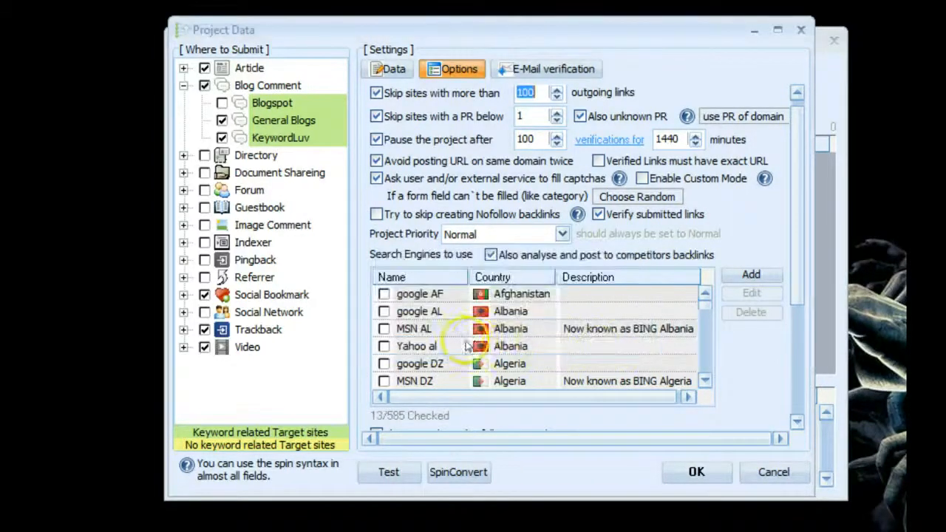
- Check all search engines for the country United States as well
{"action": "left_click", "coordinate": [800, 325]}
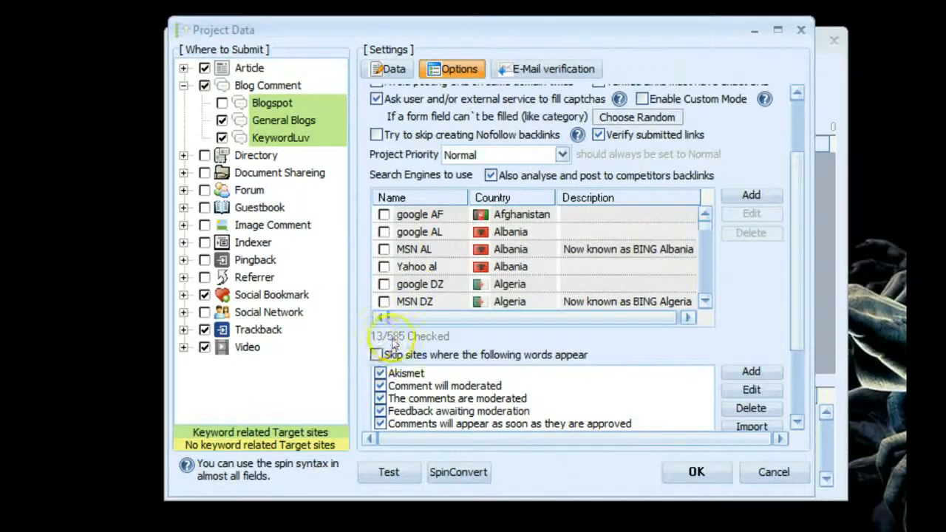
{"action": "right_click", "coordinate": [534, 256]}
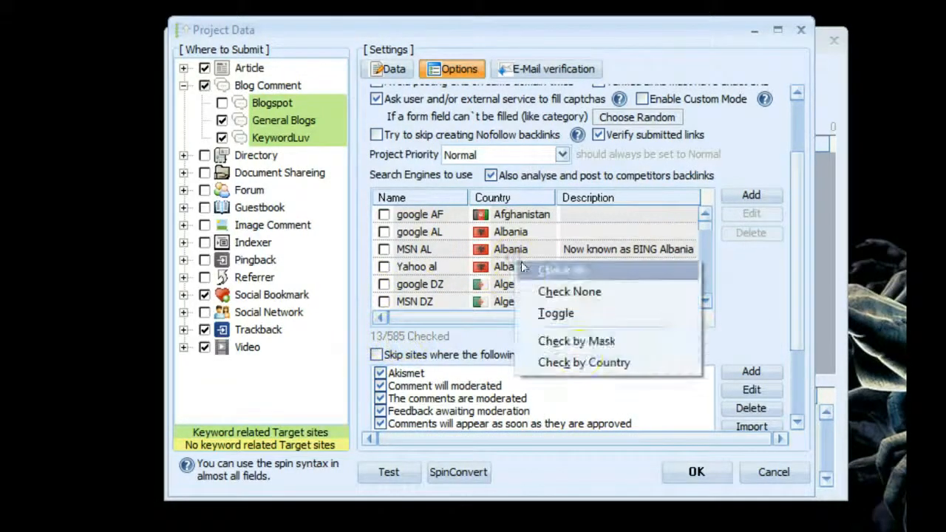
{"action": "left_click", "coordinate": [579, 360]}
{"action": "left_click", "coordinate": [573, 305]}
{"action": "key", "text": "u"}
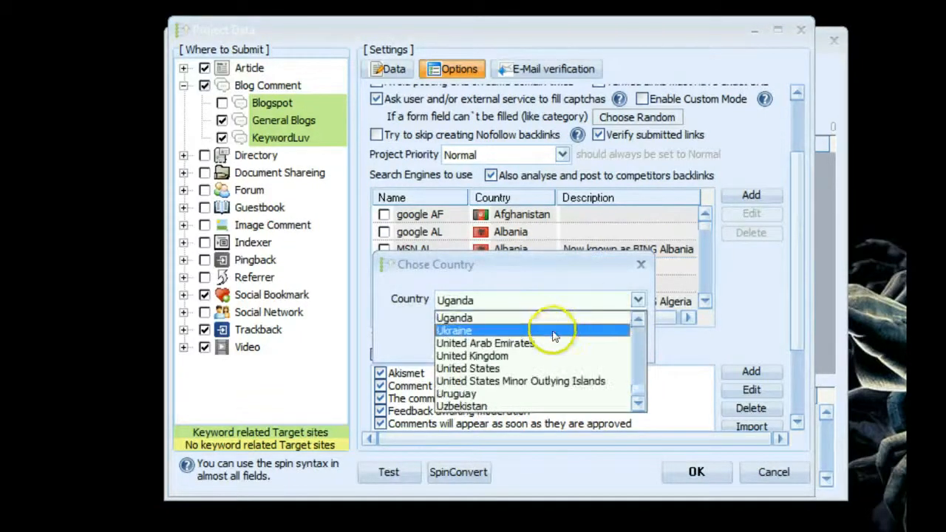
{"action": "left_click", "coordinate": [533, 368]}
{"action": "left_click", "coordinate": [462, 332]}
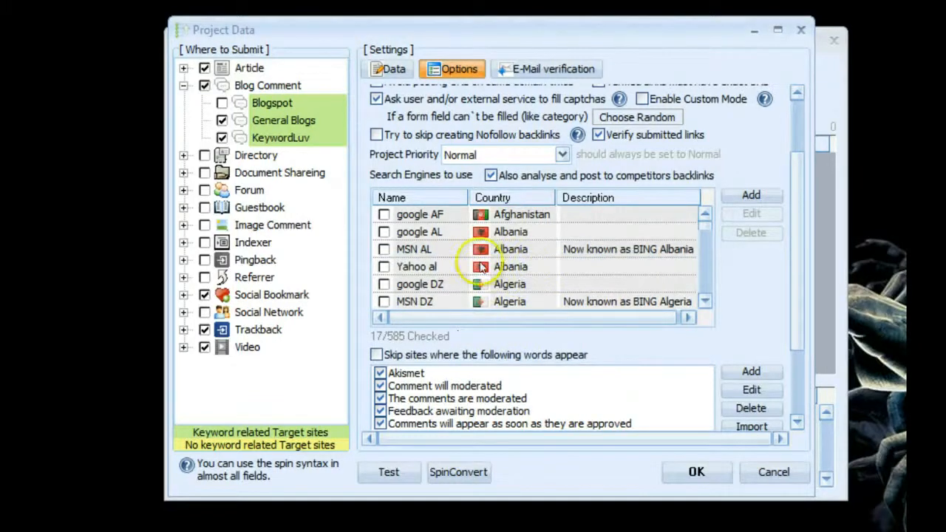
{"action": "right_click", "coordinate": [527, 262]}
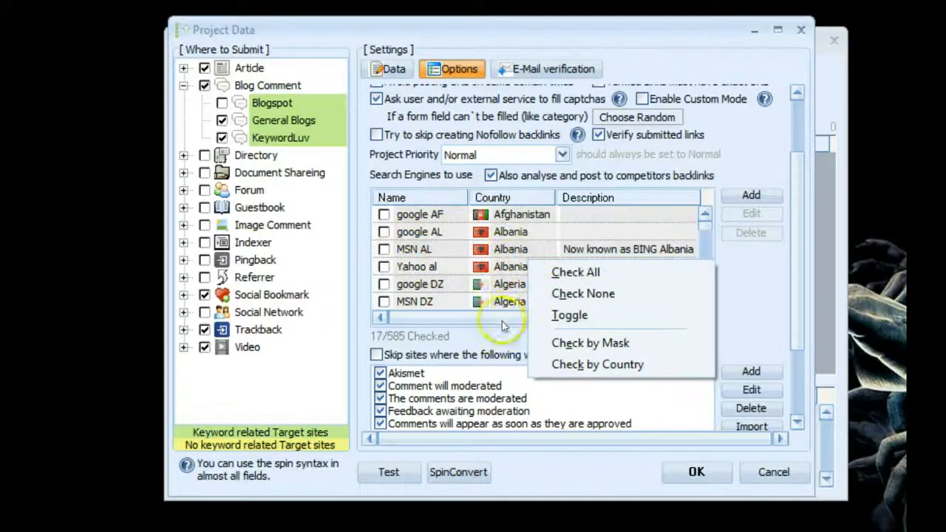
{"action": "left_click", "coordinate": [383, 336]}
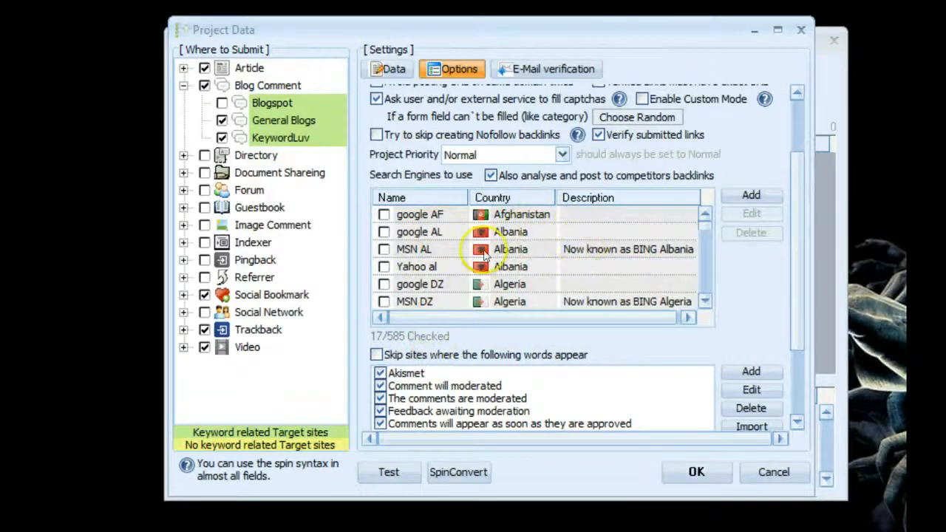
{"action": "left_click", "coordinate": [751, 195]}
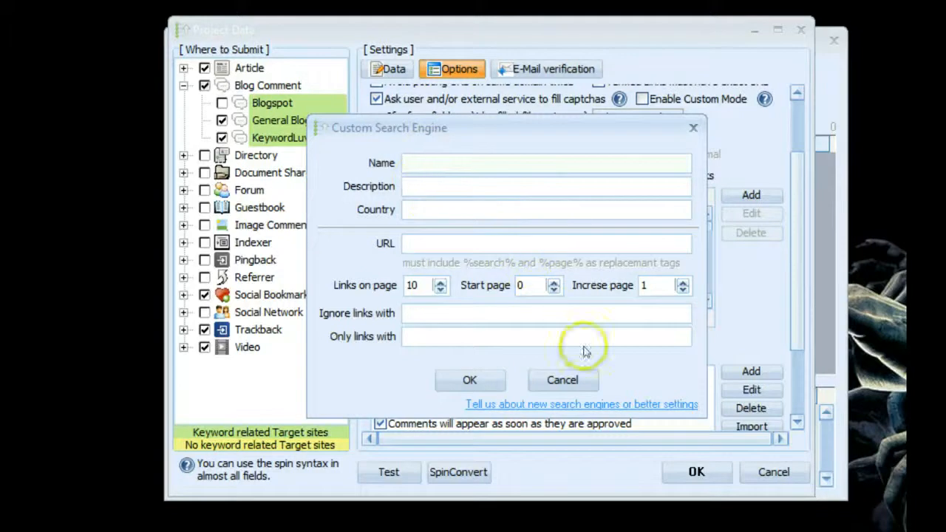
{"action": "left_click", "coordinate": [565, 380]}
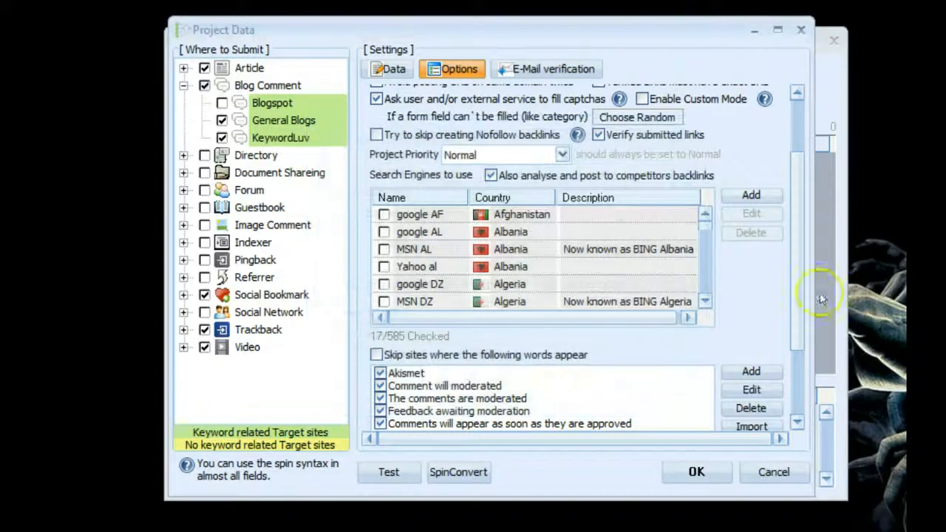
- Enable skipping sites where the listed words appear and add another word to that list
{"action": "left_click_drag", "start_coordinate": [797, 263], "coordinate": [796, 374]}
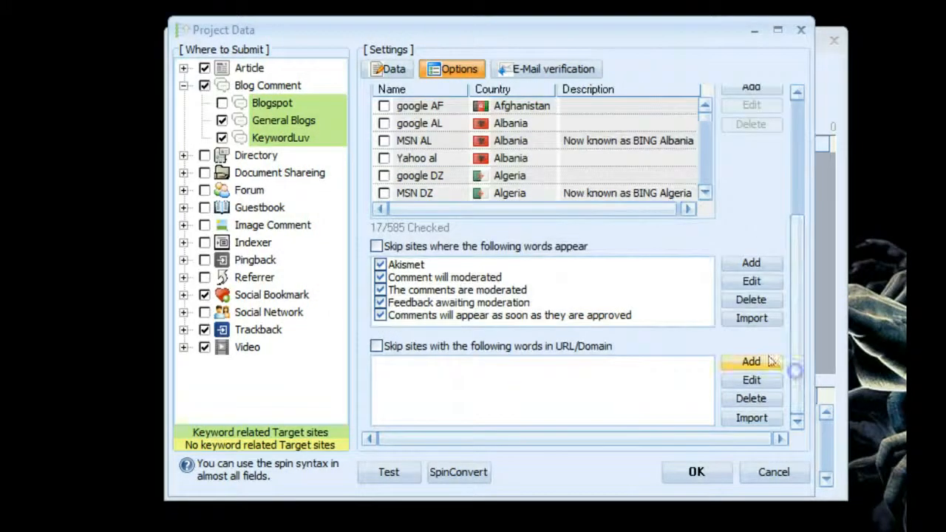
{"action": "left_click", "coordinate": [420, 248]}
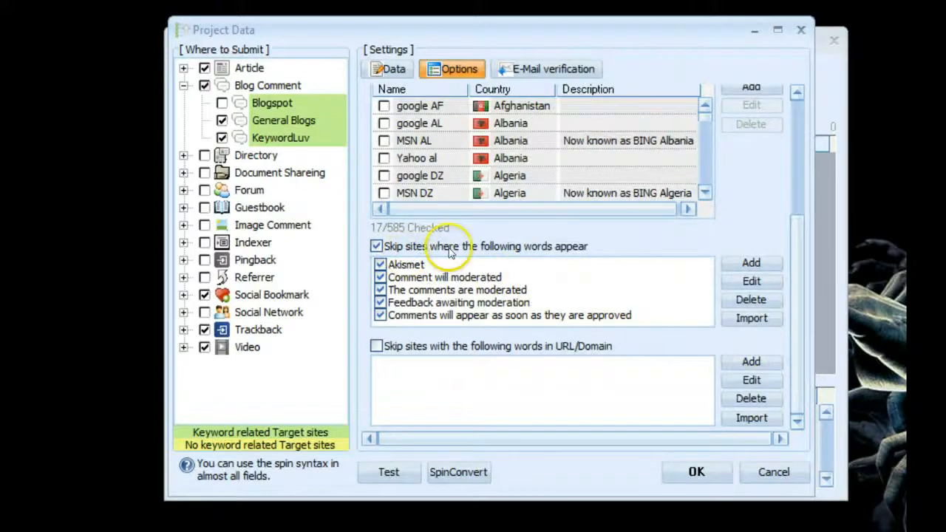
{"action": "left_click", "coordinate": [751, 262]}
{"action": "left_click_drag", "start_coordinate": [487, 217], "coordinate": [542, 105]}
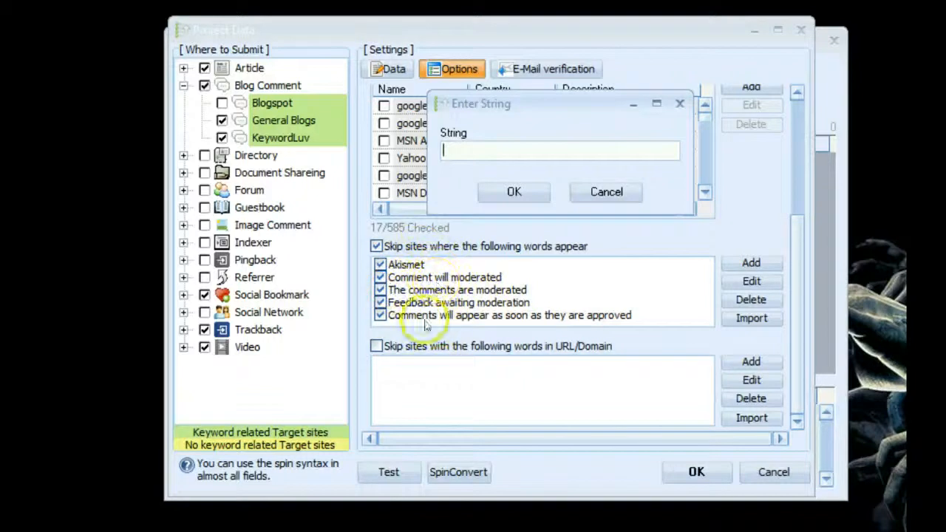
{"action": "left_click", "coordinate": [467, 153]}
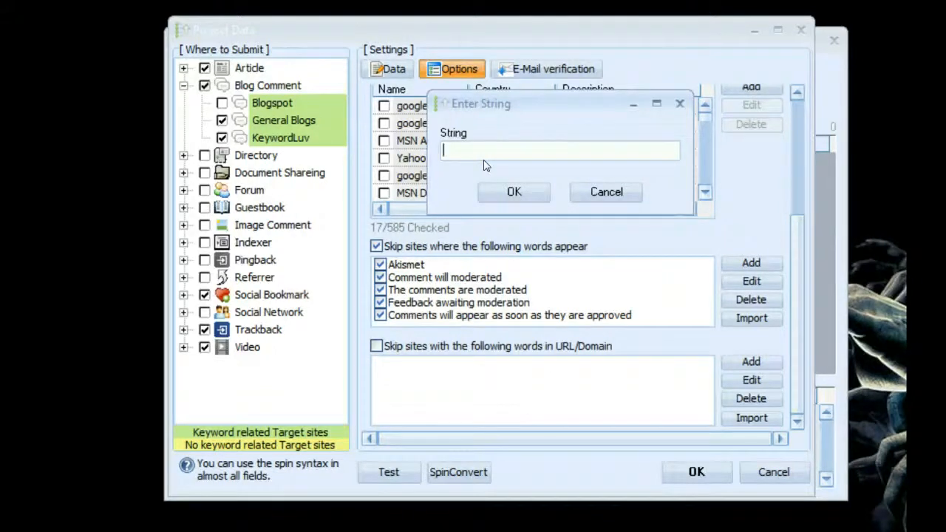
{"action": "key", "text": "Return"}
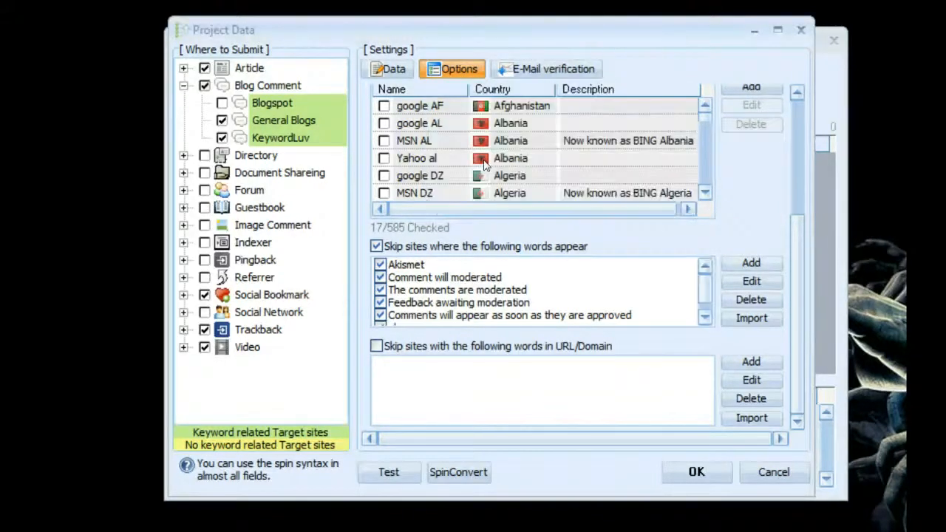
- Add the words "gambling" and "pharma" to the list of words whose sites are skipped
{"action": "left_click", "coordinate": [751, 262]}
{"action": "type", "text": "gamb"}
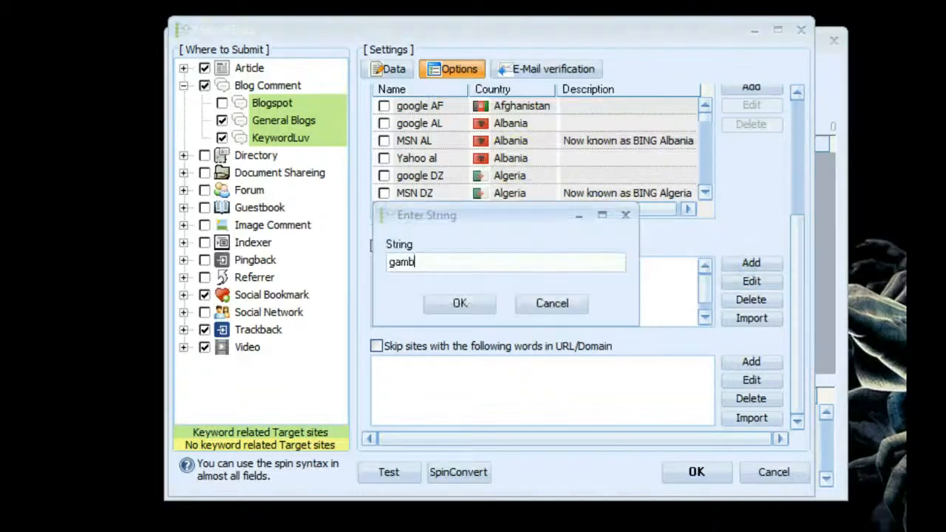
{"action": "type", "text": "ling"}
{"action": "key", "text": "Return"}
{"action": "left_click", "coordinate": [751, 263]}
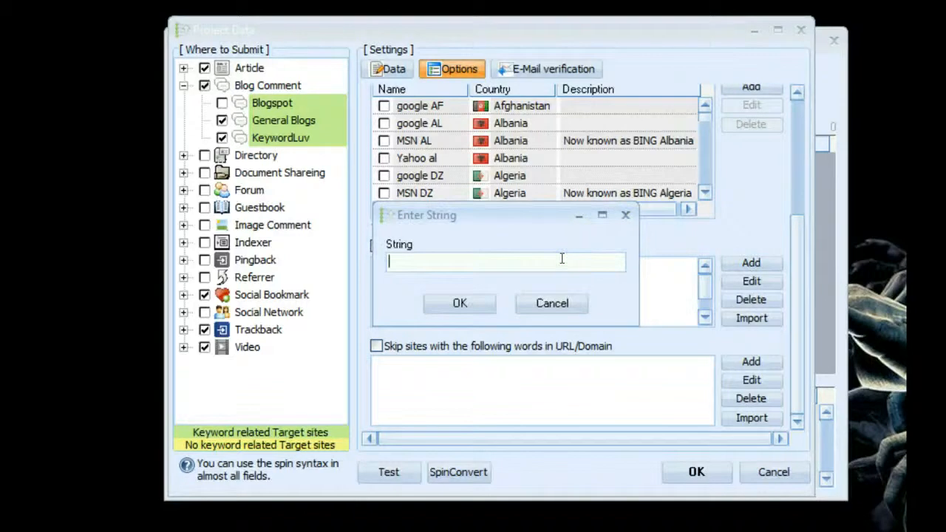
{"action": "type", "text": "pharma"}
{"action": "key", "text": "Return"}
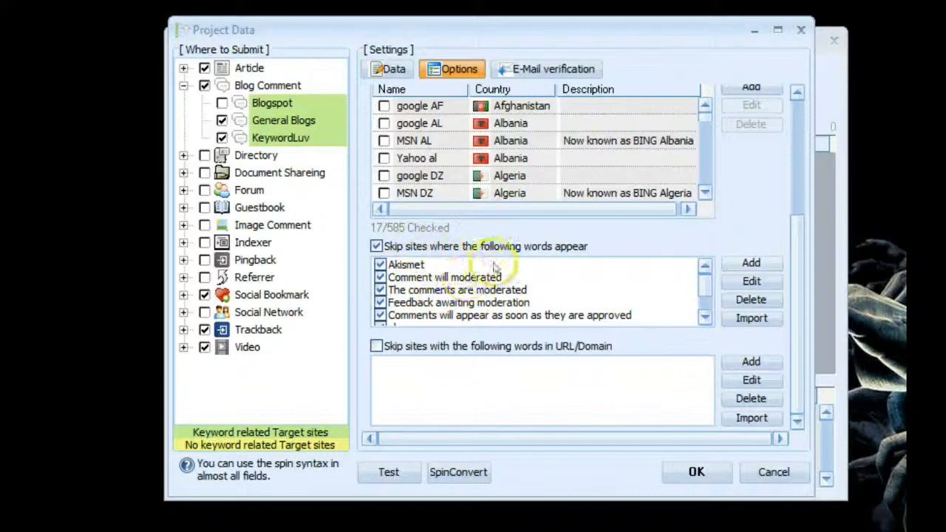
{"action": "left_click", "coordinate": [794, 284]}
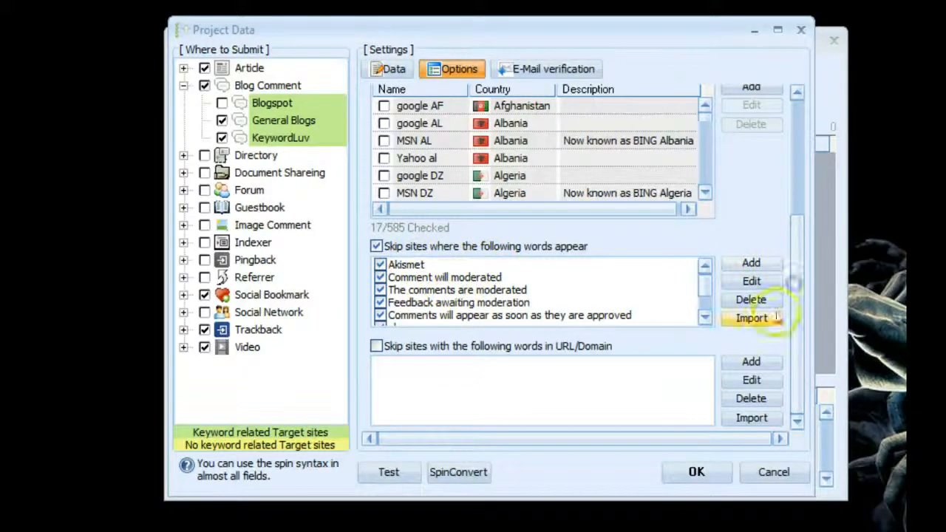